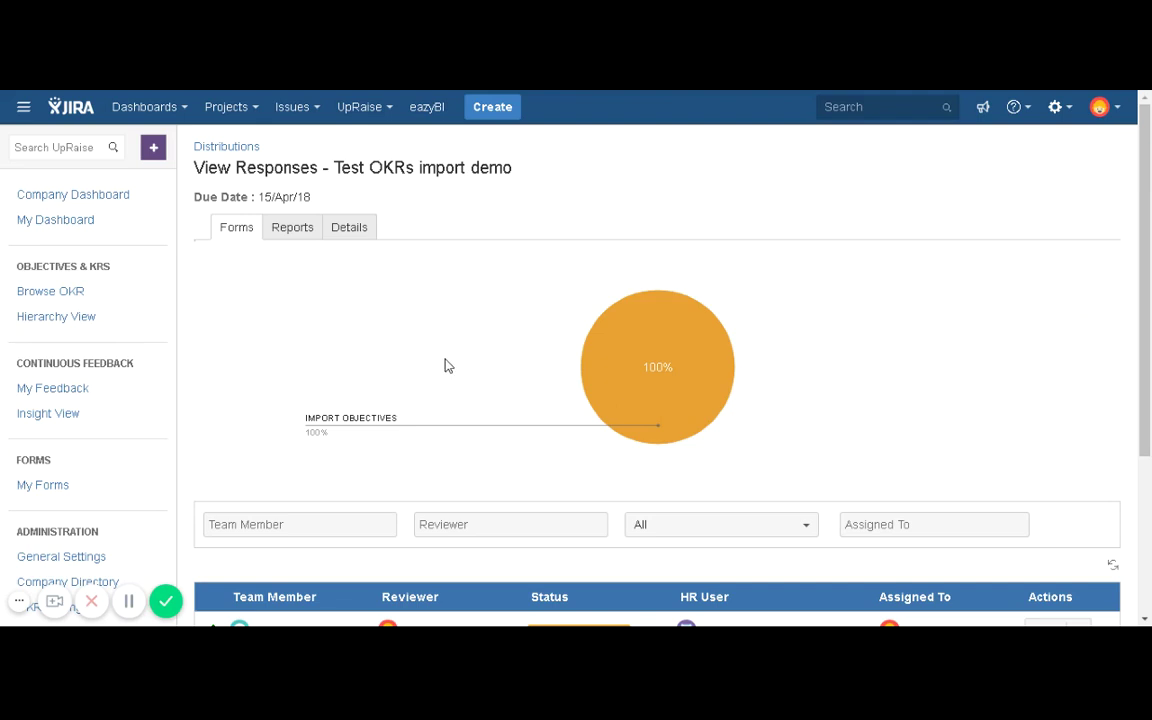
Open the team member's form from the Test OKRs import demo responses, where its status is Import Objectives
scroll(447, 366, down, 3)
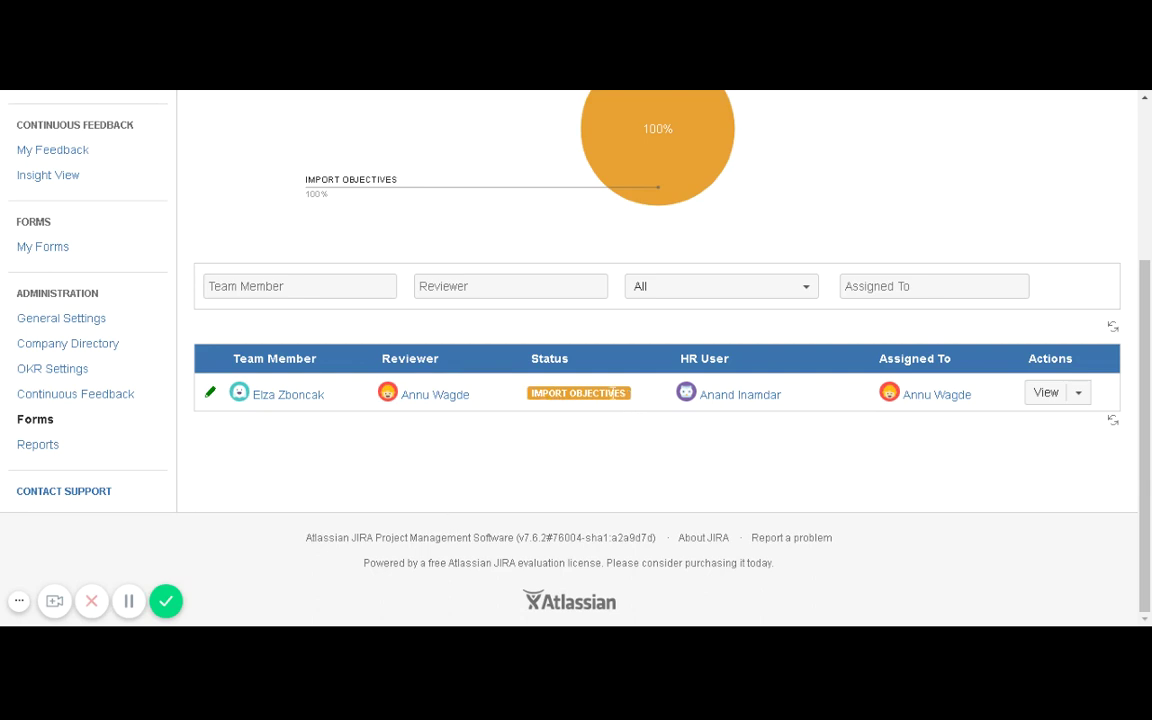
scroll(517, 437, up, 5)
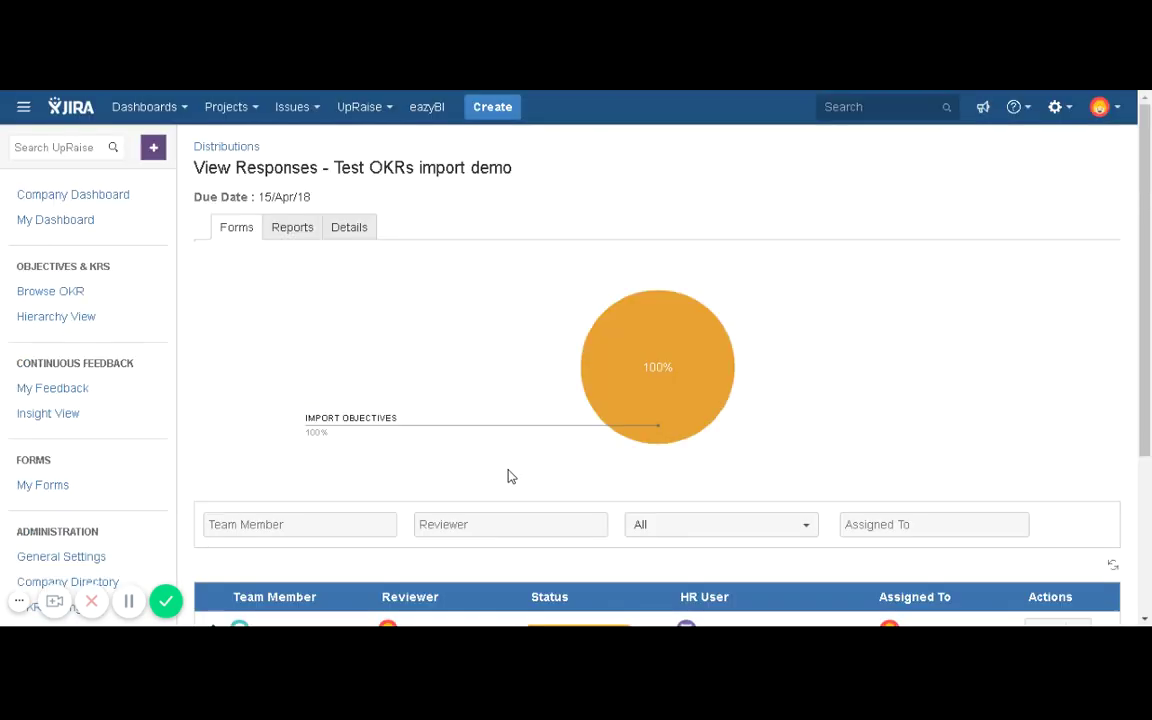
scroll(460, 390, down, 3)
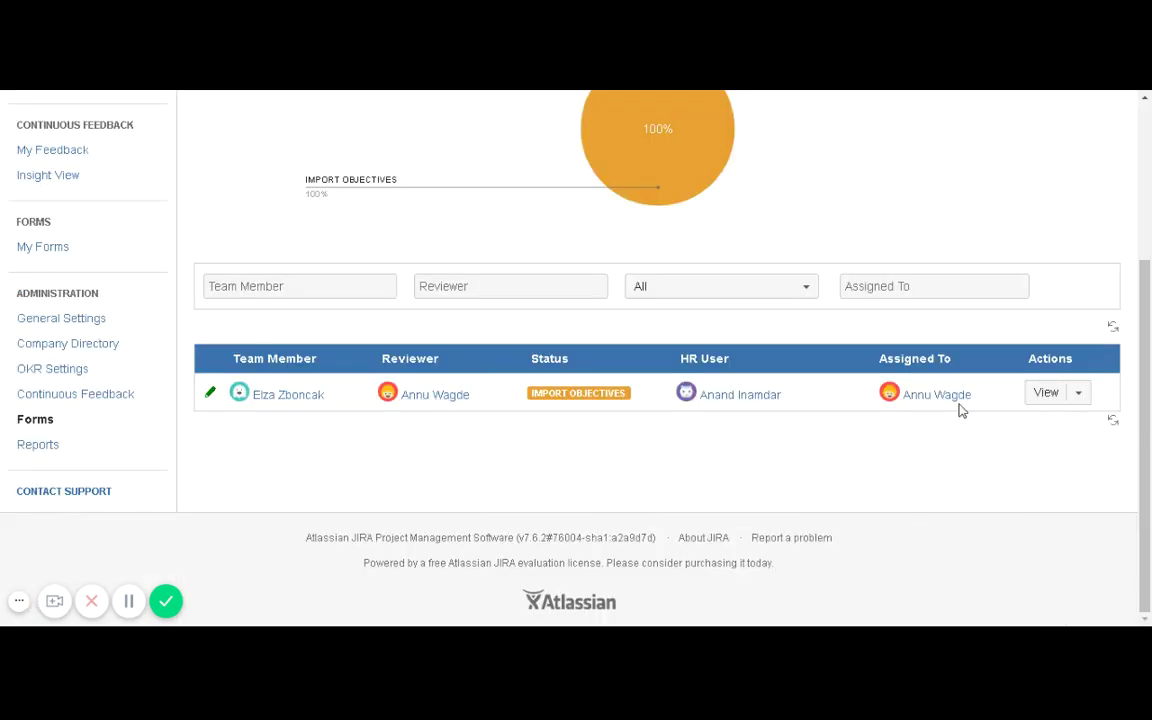
drag(978, 397, 901, 395)
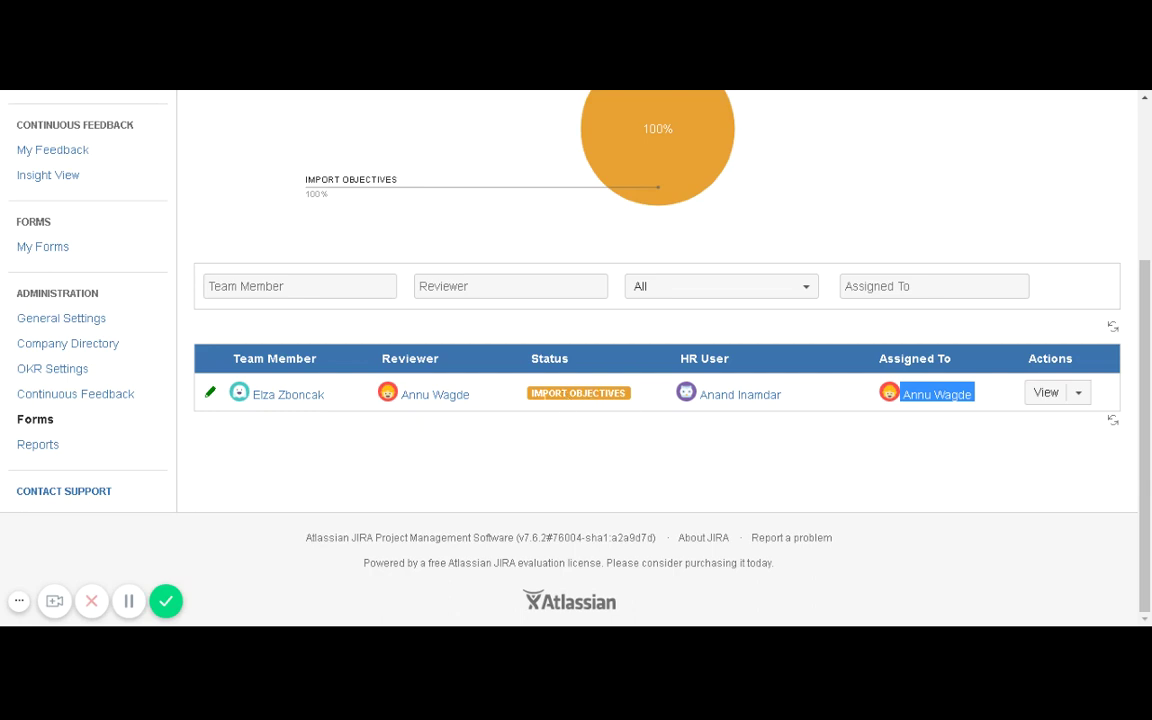
click(680, 442)
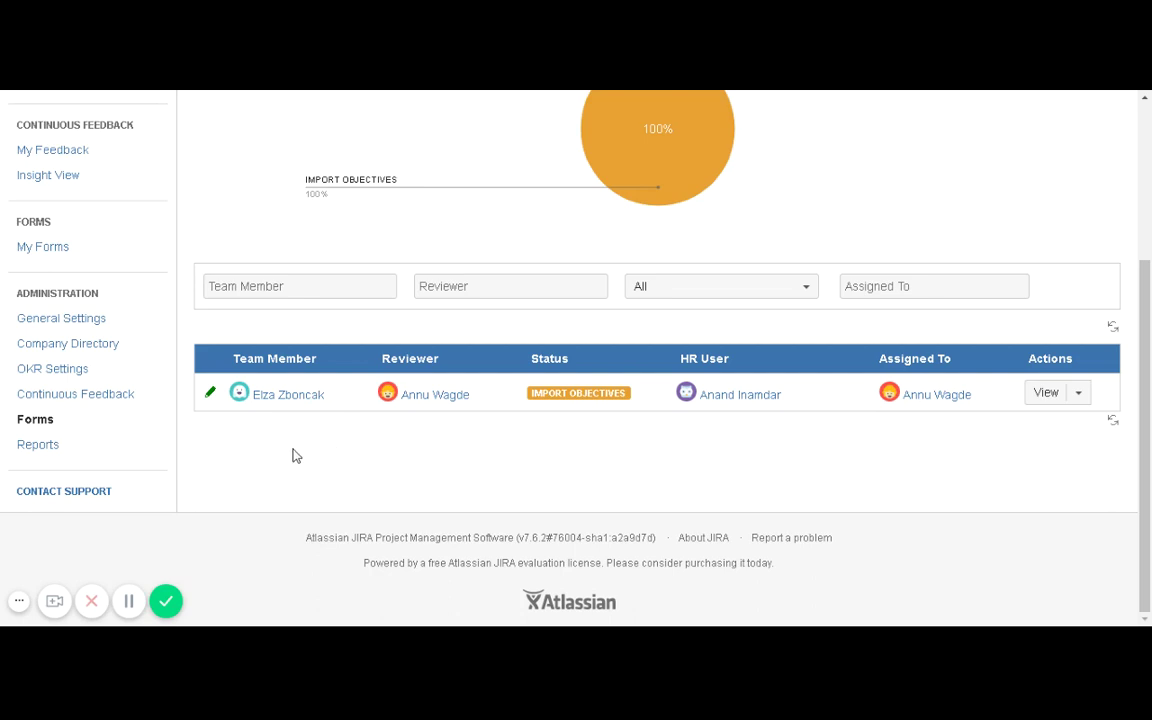
click(1042, 397)
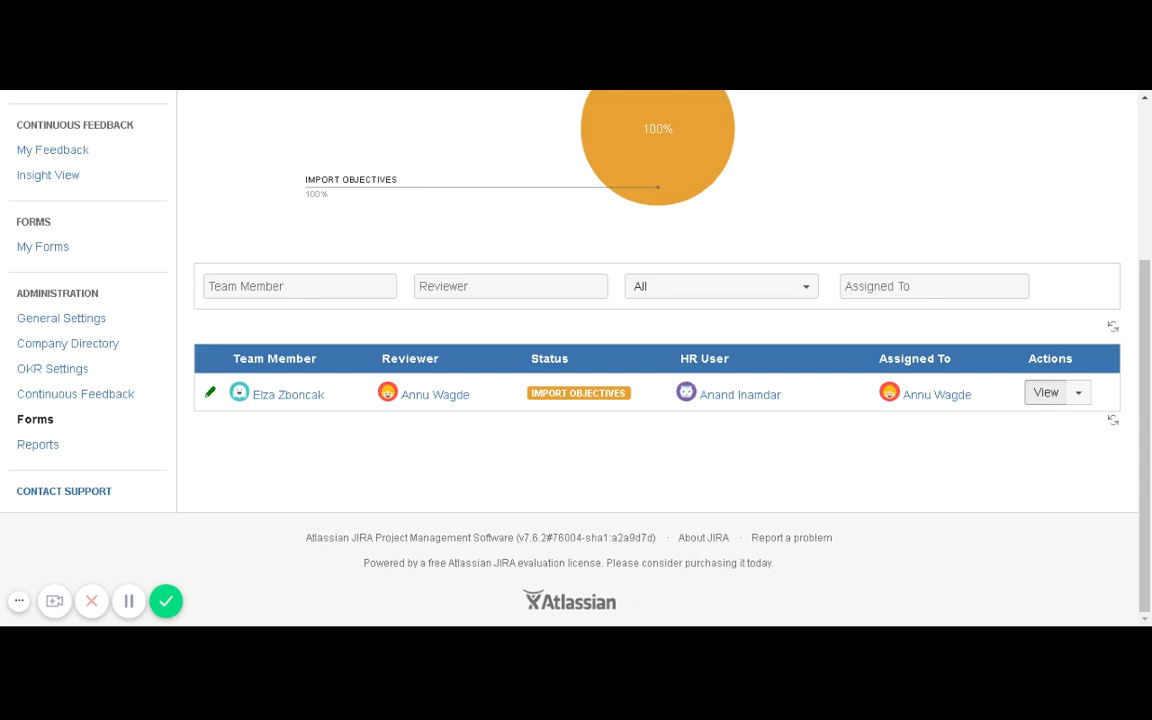
Examine the Test form for OKRs import feature, including its details, the questions for both participants and the available import actions
scroll(507, 403, down, 10)
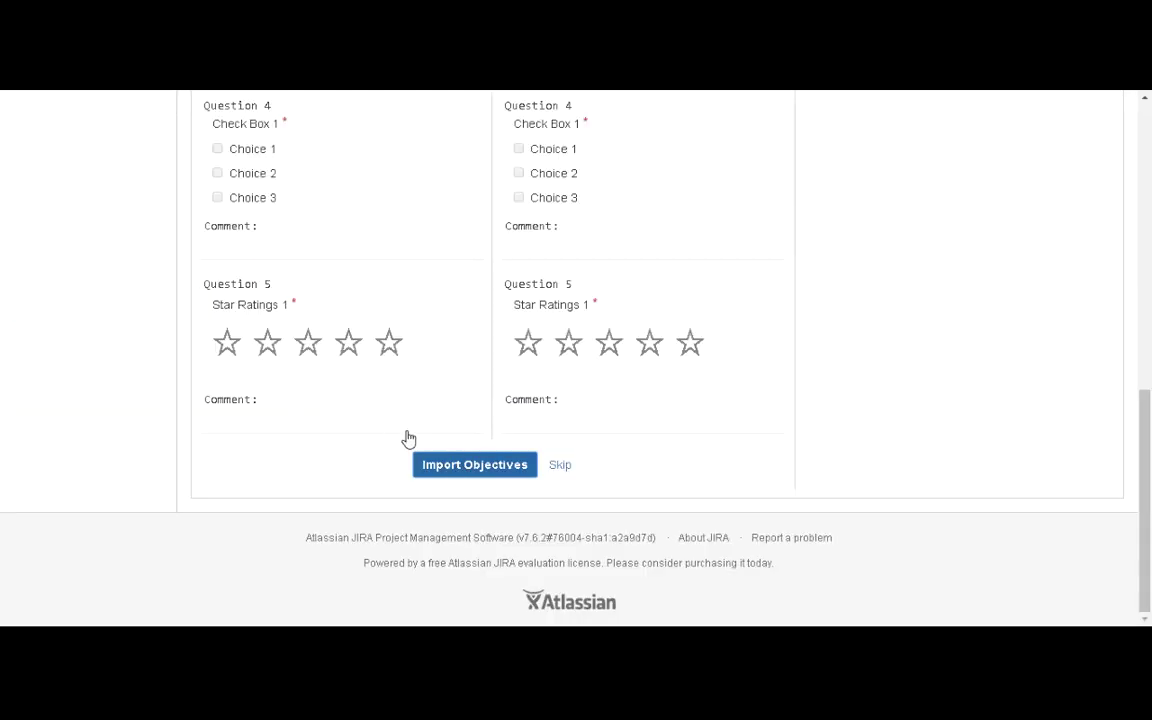
scroll(756, 483, up, 8)
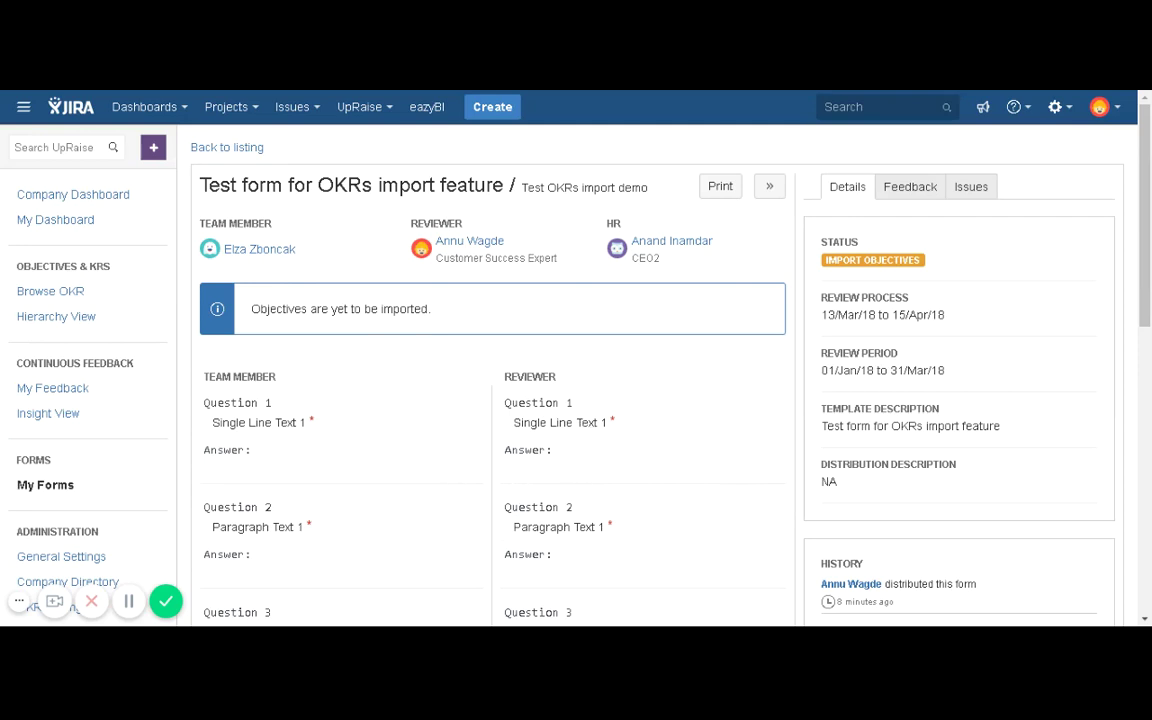
scroll(595, 469, down, 7)
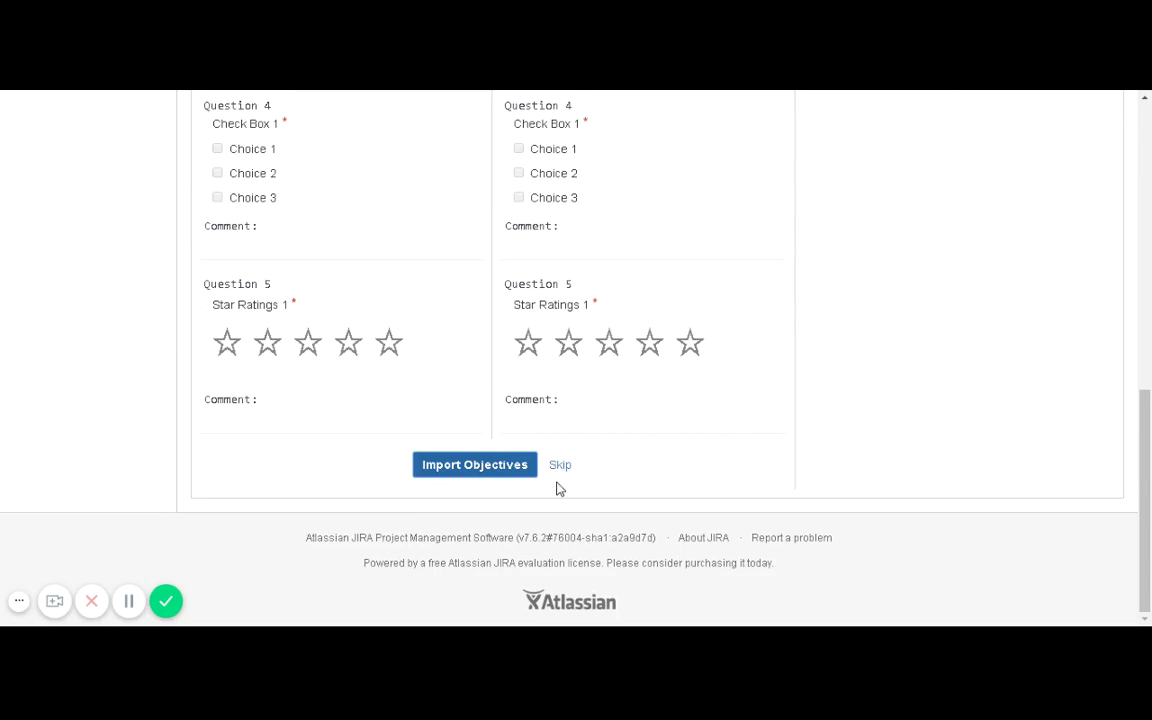
scroll(537, 515, up, 8)
scroll(534, 510, down, 8)
scroll(365, 486, up, 10)
scroll(373, 445, down, 3)
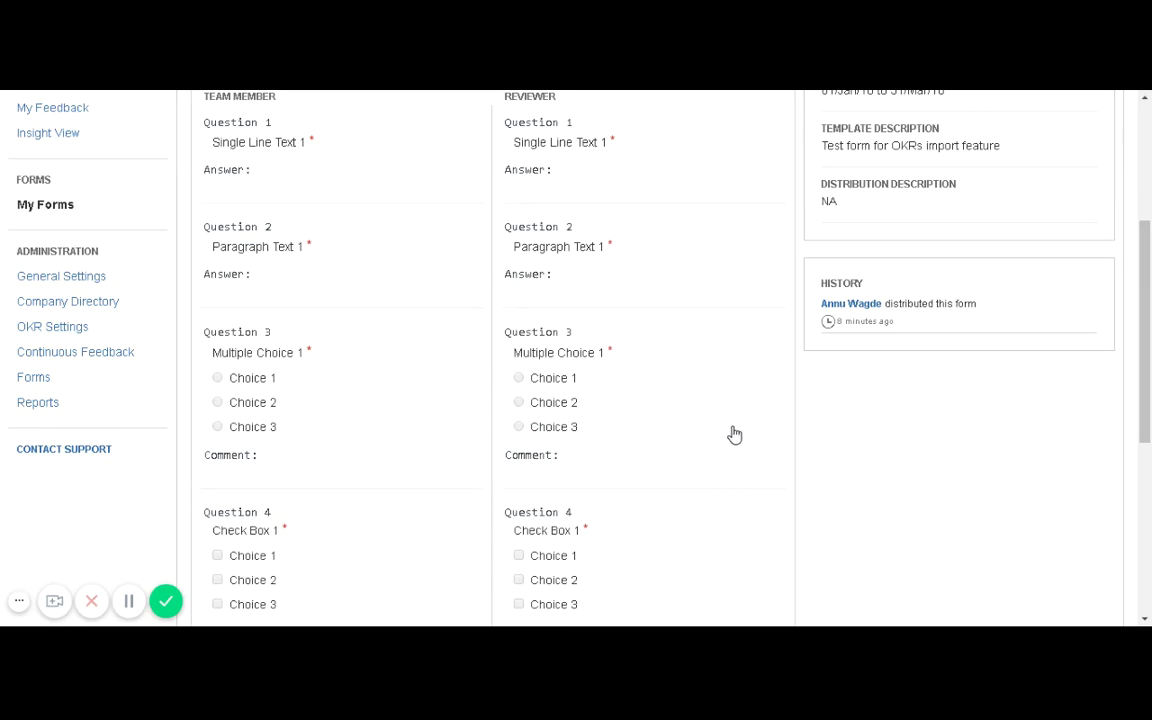
scroll(665, 425, down, 3)
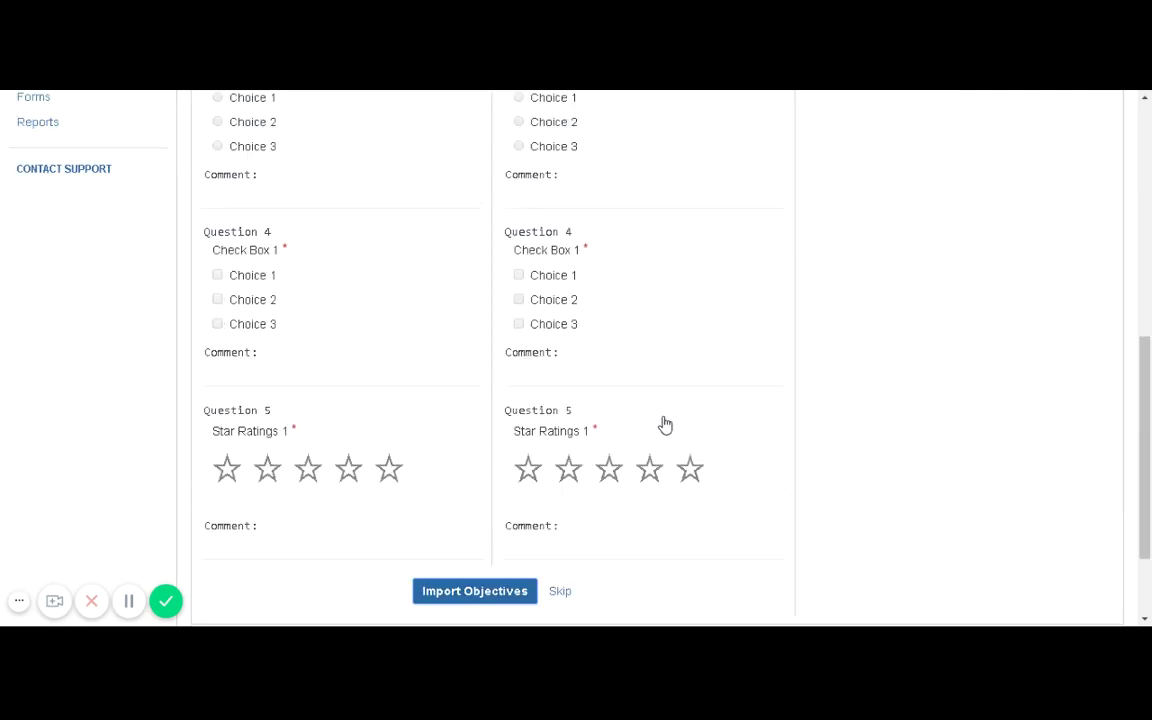
Start importing objectives into the form and look through the full list of objectives offered
click(493, 601)
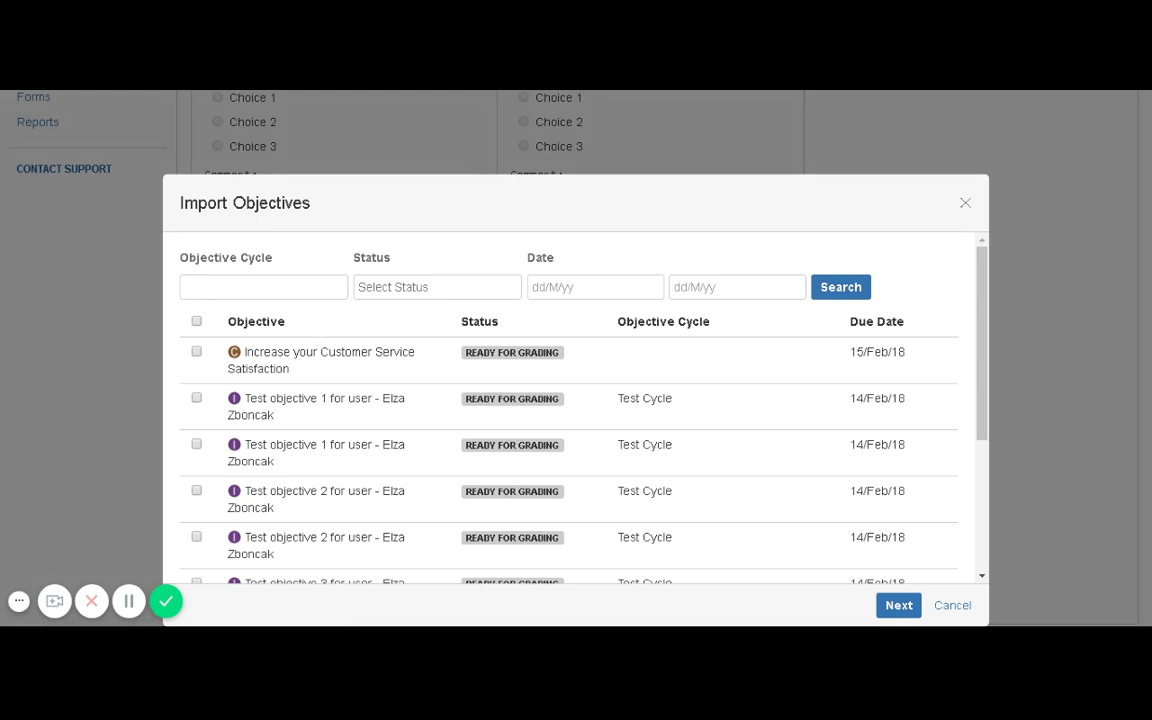
scroll(560, 400, down, 5)
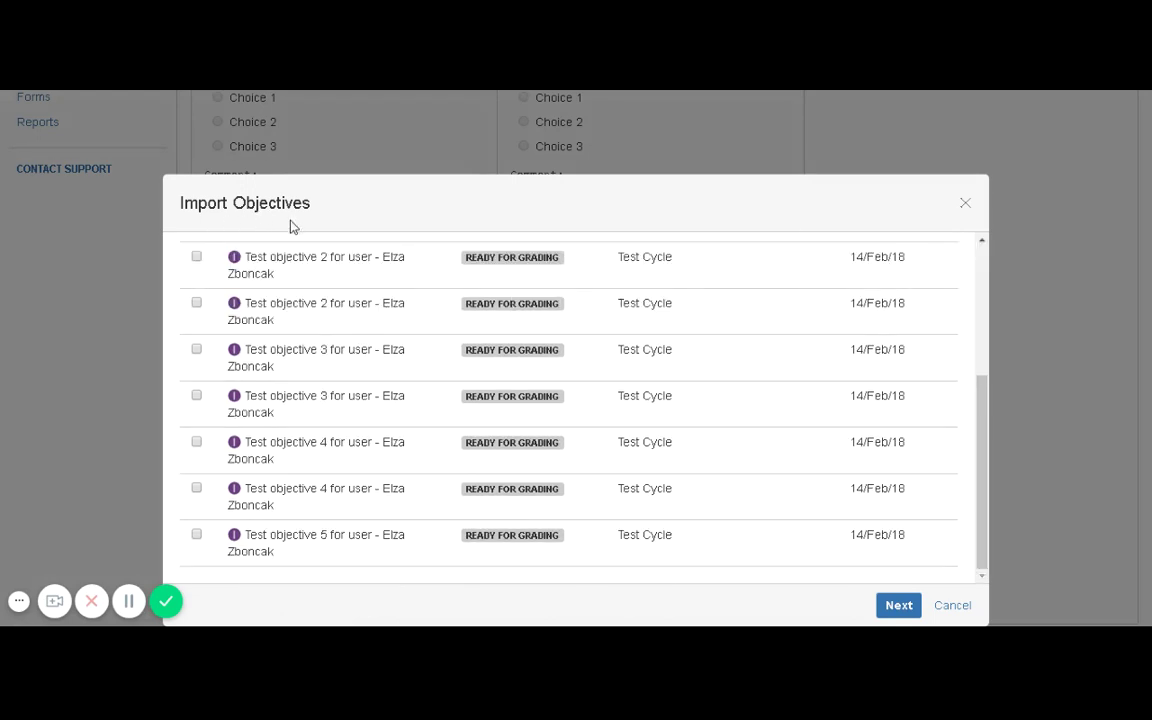
scroll(419, 420, up, 5)
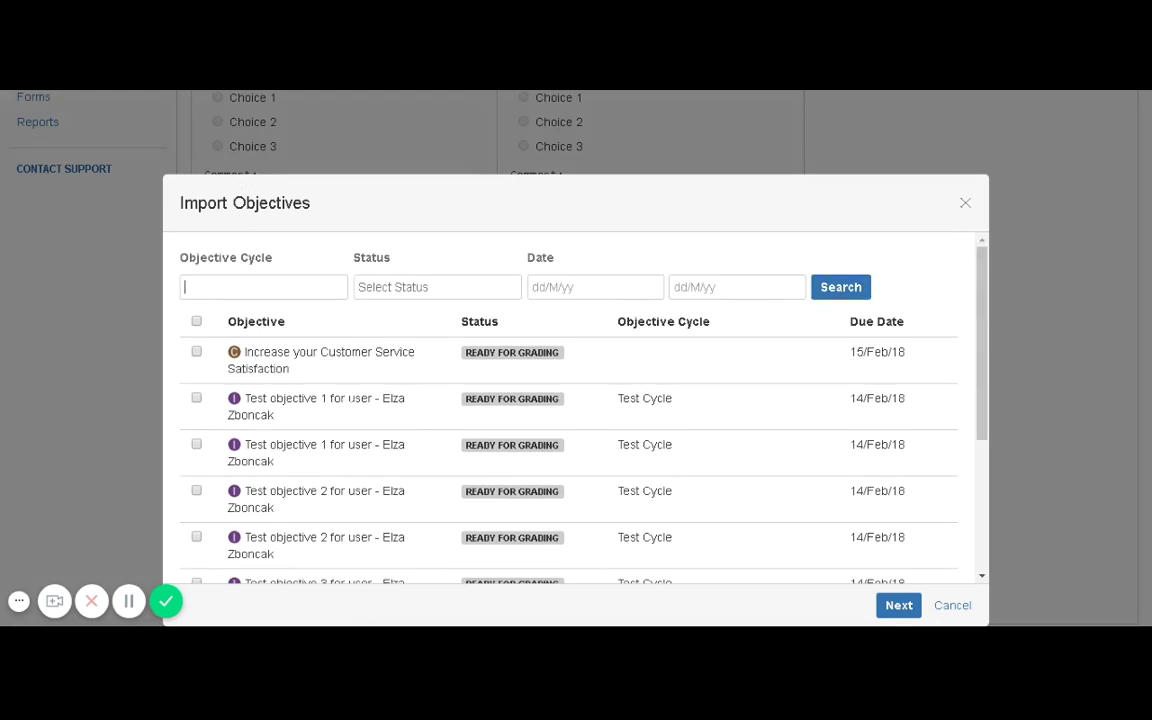
scroll(570, 410, down, 5)
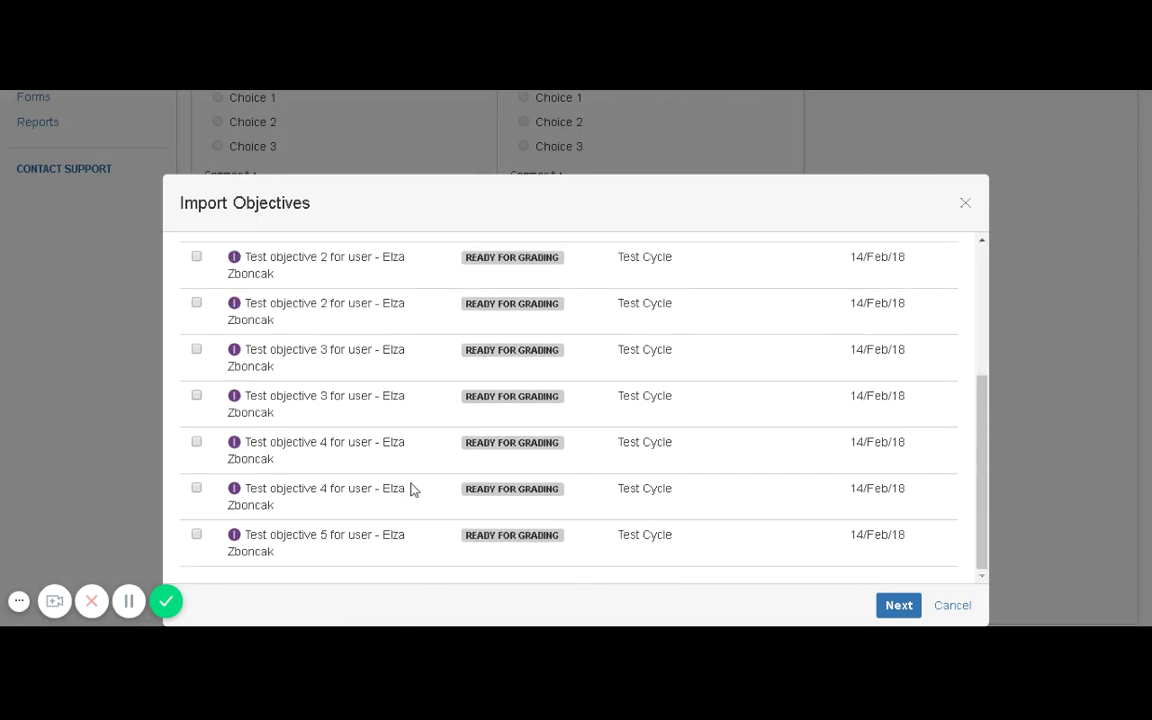
scroll(412, 488, up, 5)
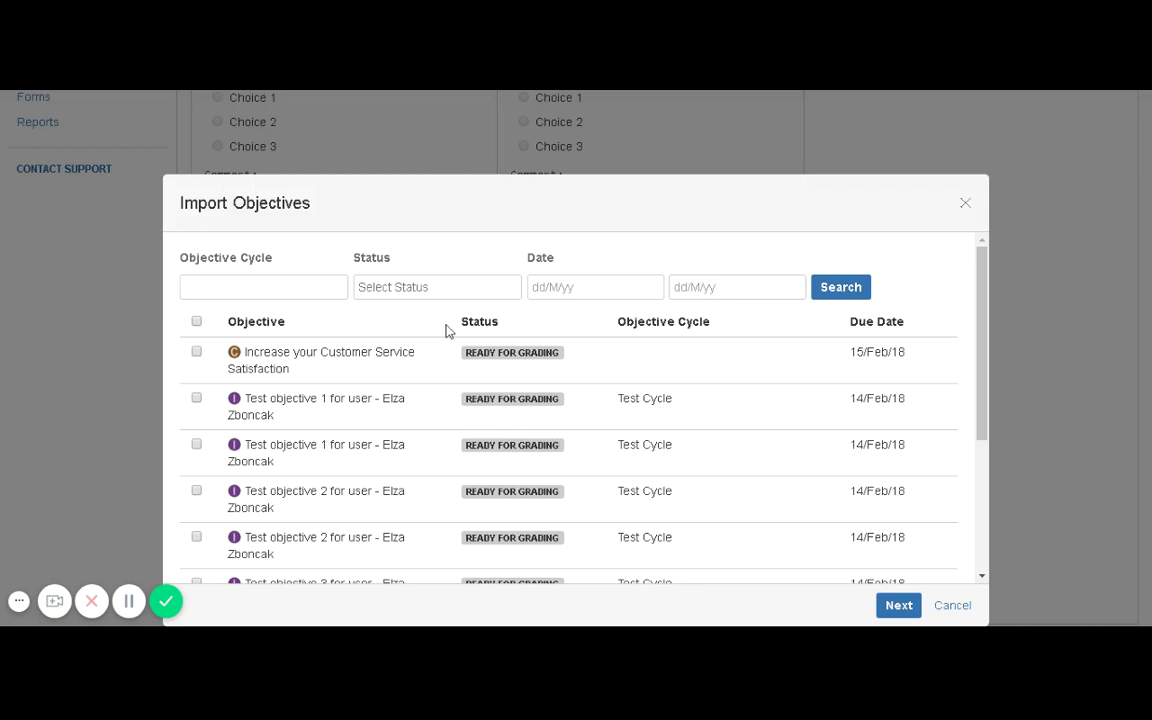
scroll(512, 439, down, 3)
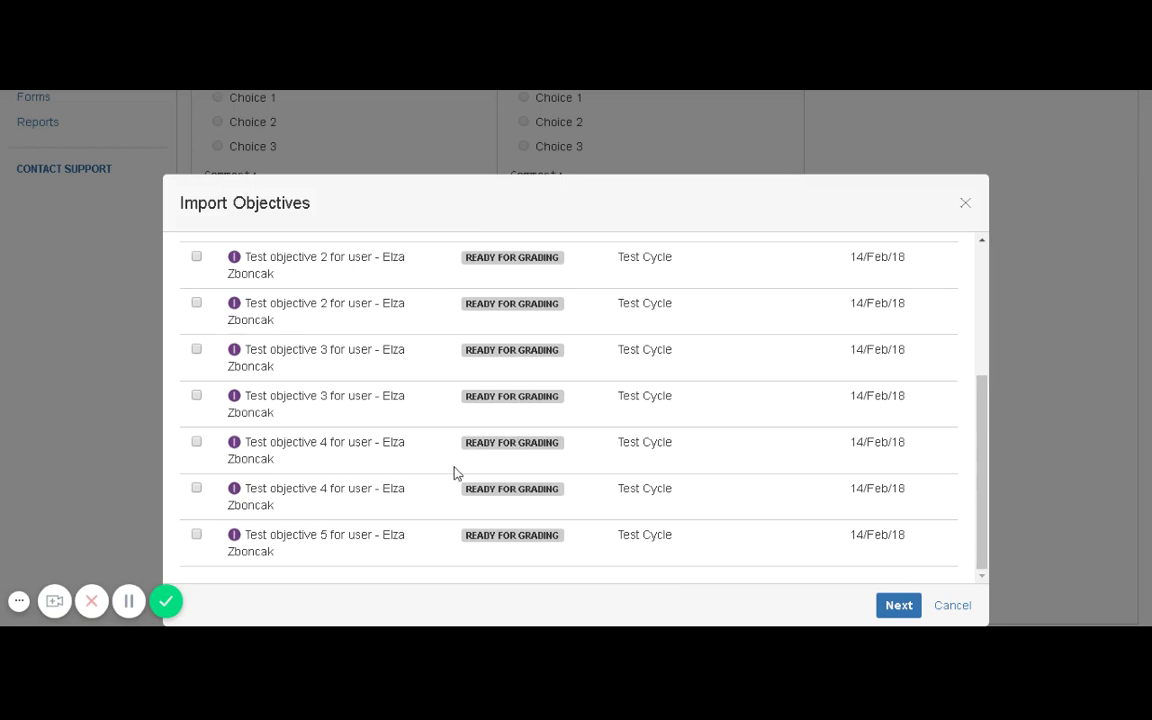
scroll(513, 458, up, 3)
Try the CLOSED status as a filter for the objectives and remove it again
click(392, 285)
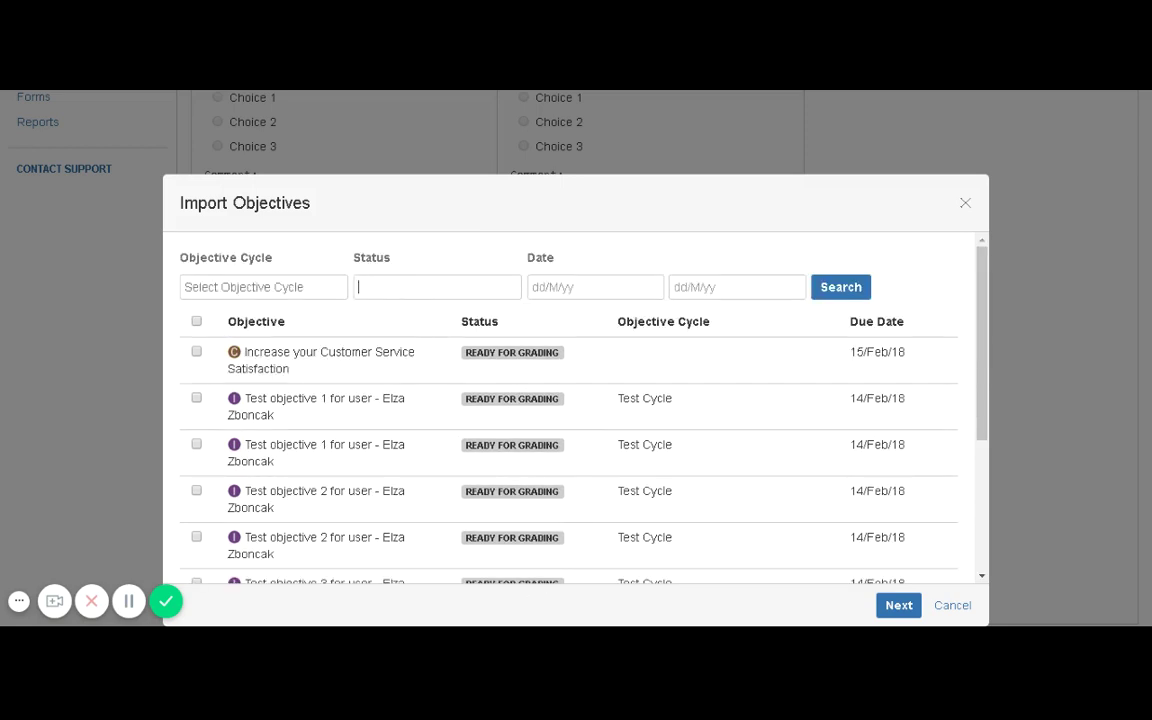
key(Down)
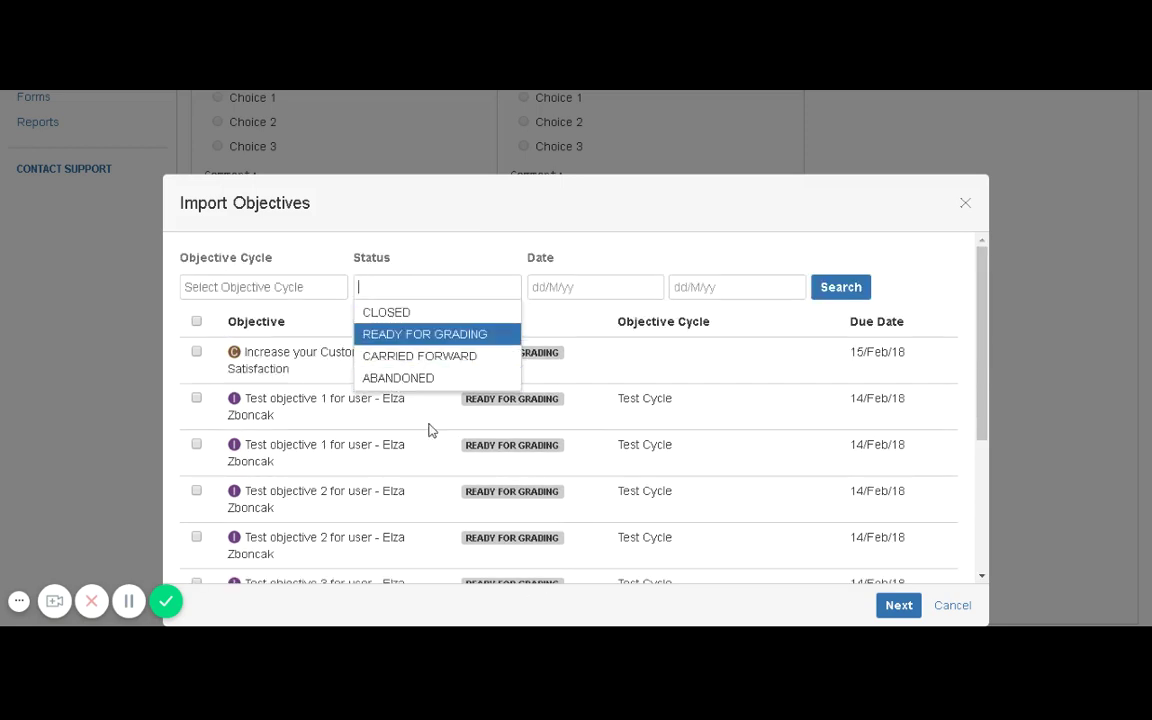
click(400, 313)
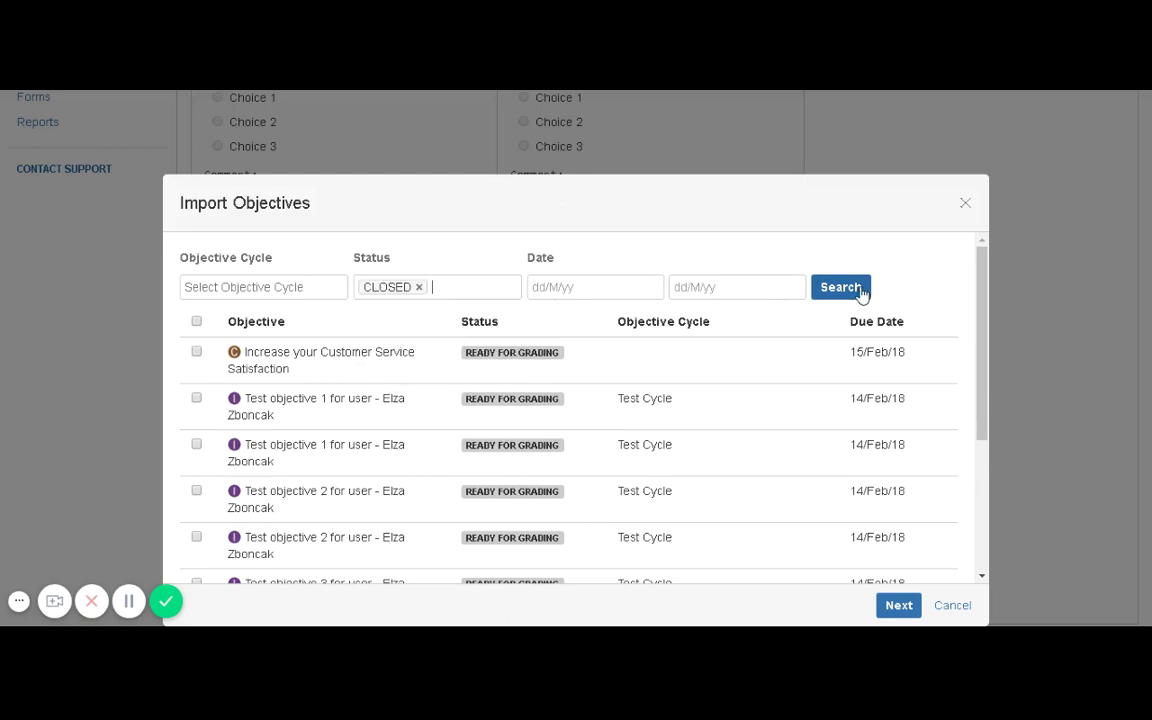
click(419, 288)
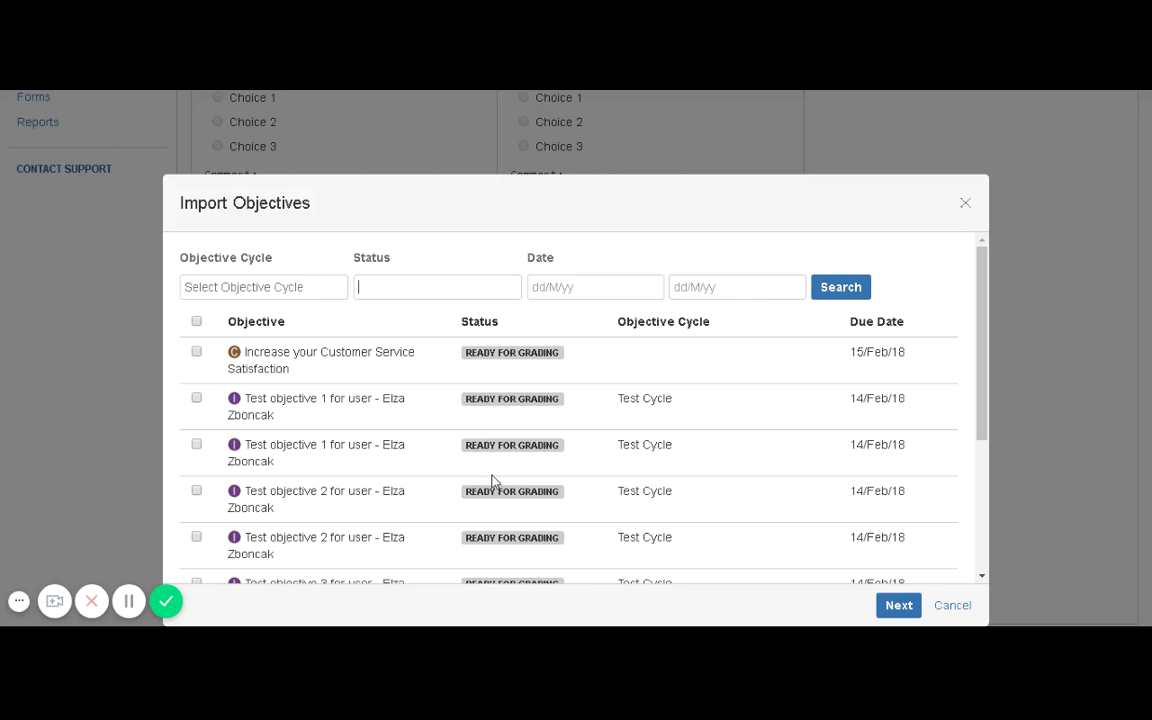
Review the status, objective cycle and due date of the objectives available for import
scroll(494, 485, down, 3)
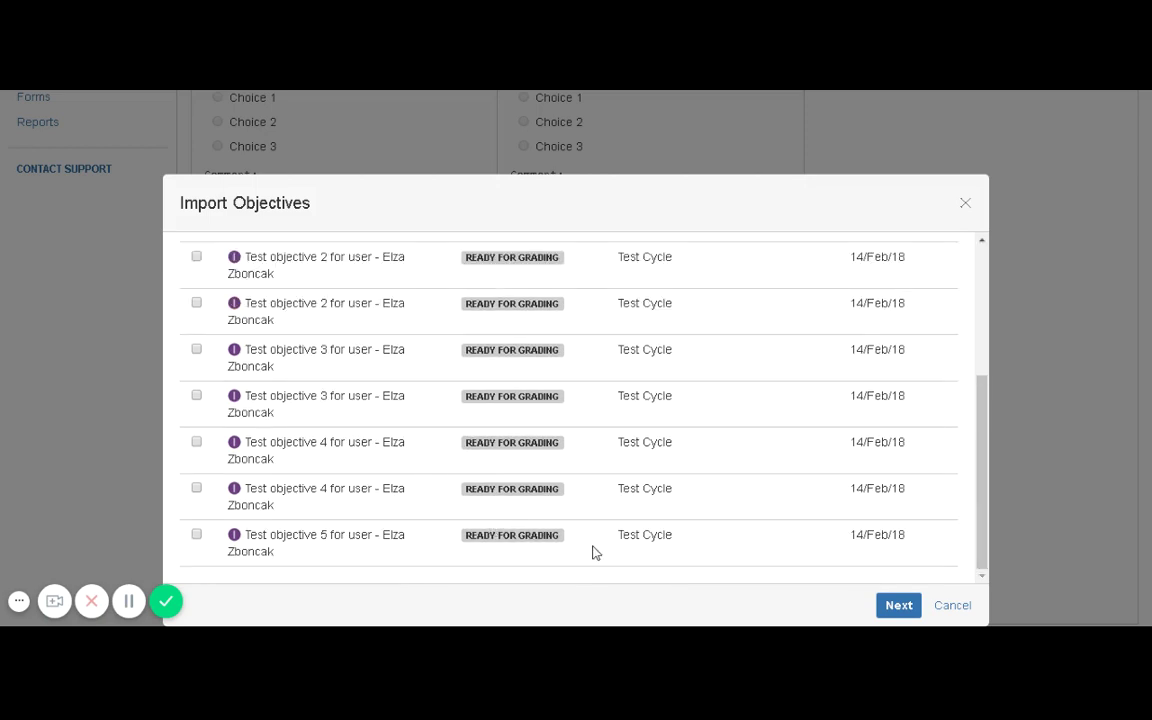
scroll(560, 535, up, 4)
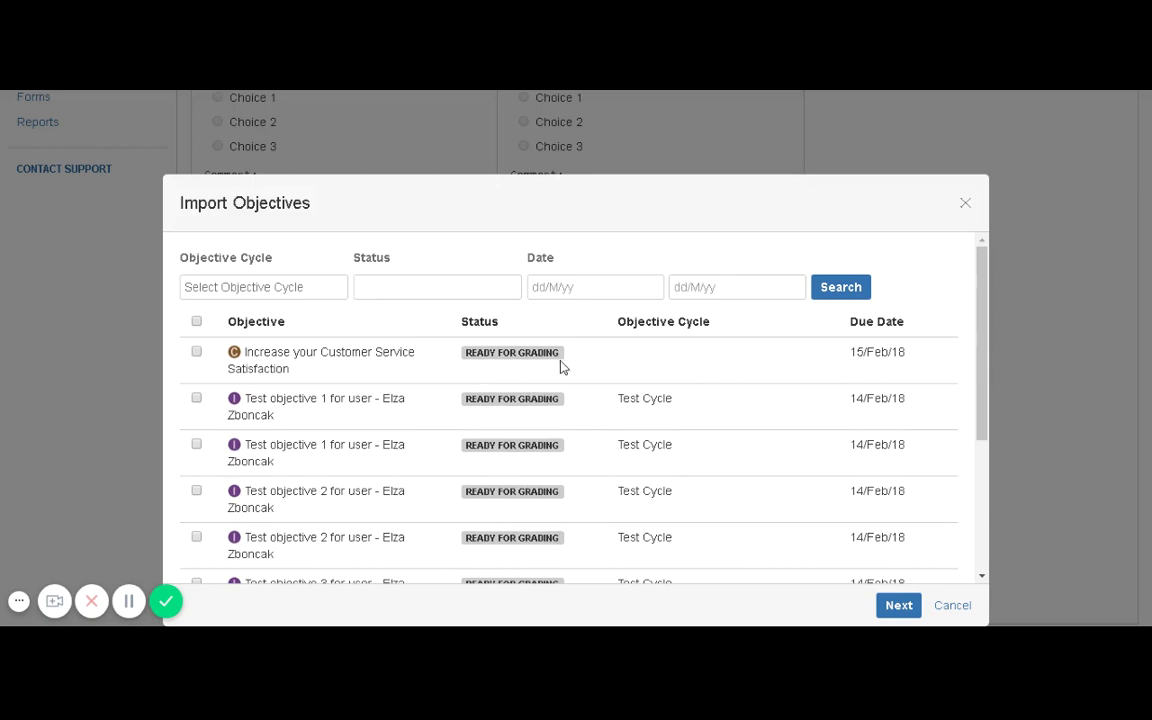
scroll(560, 367, down, 3)
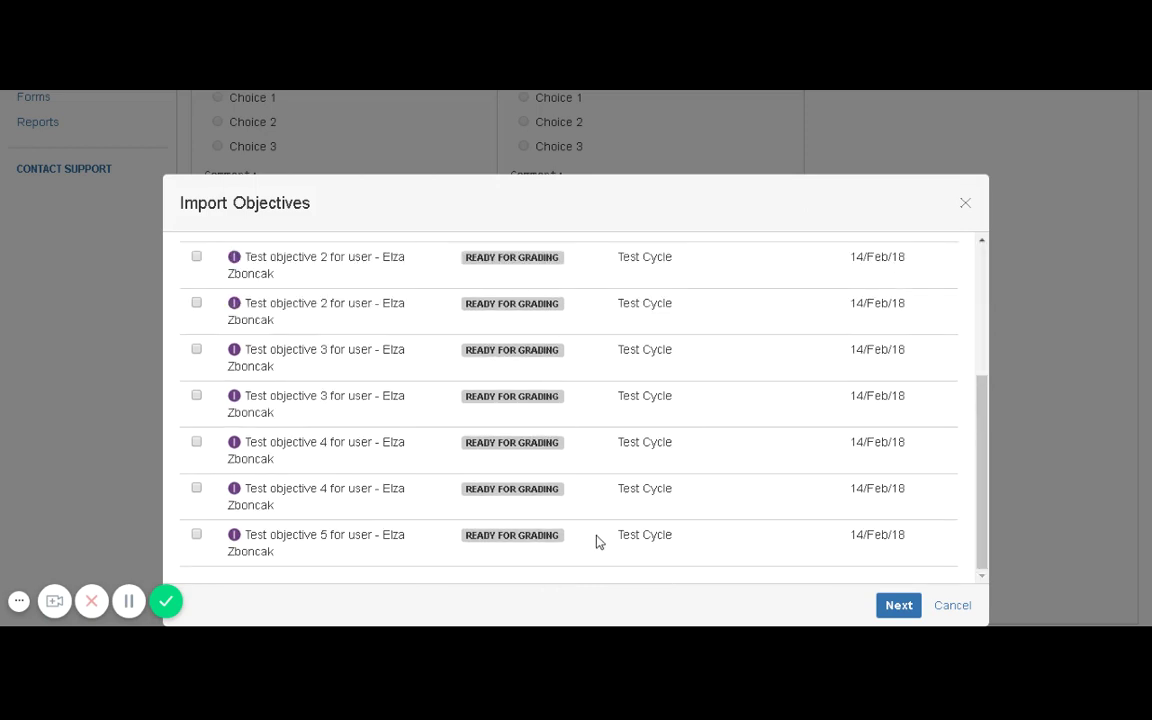
scroll(597, 541, up, 4)
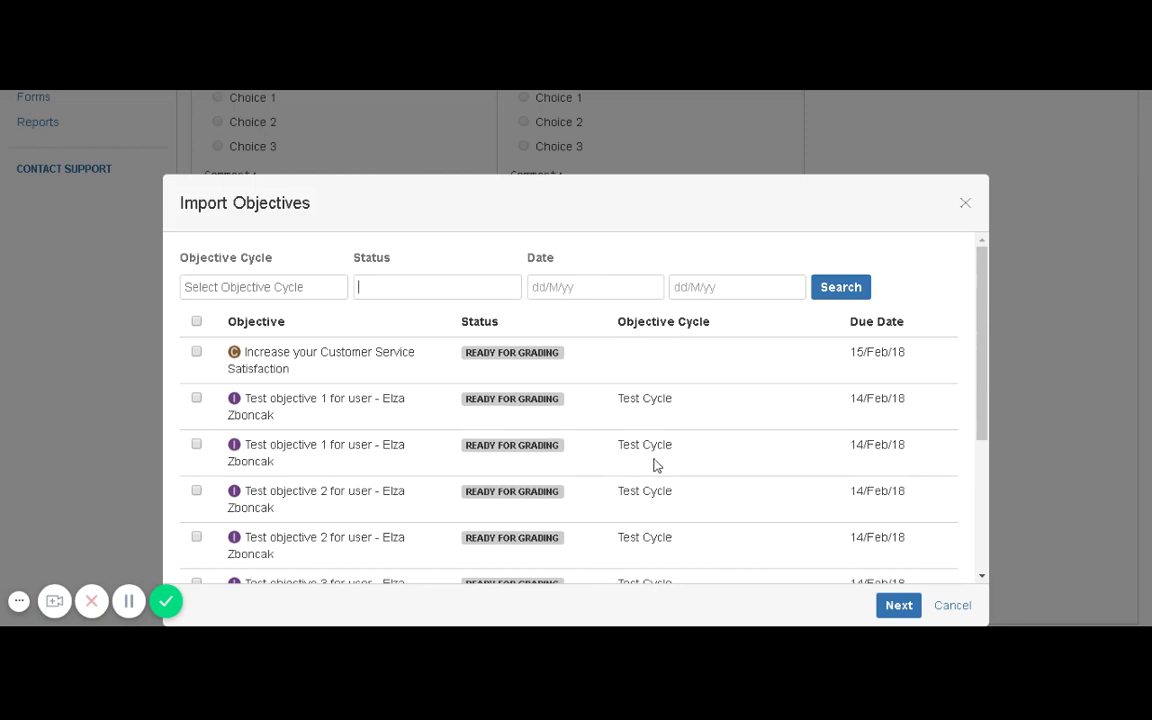
scroll(656, 465, down, 4)
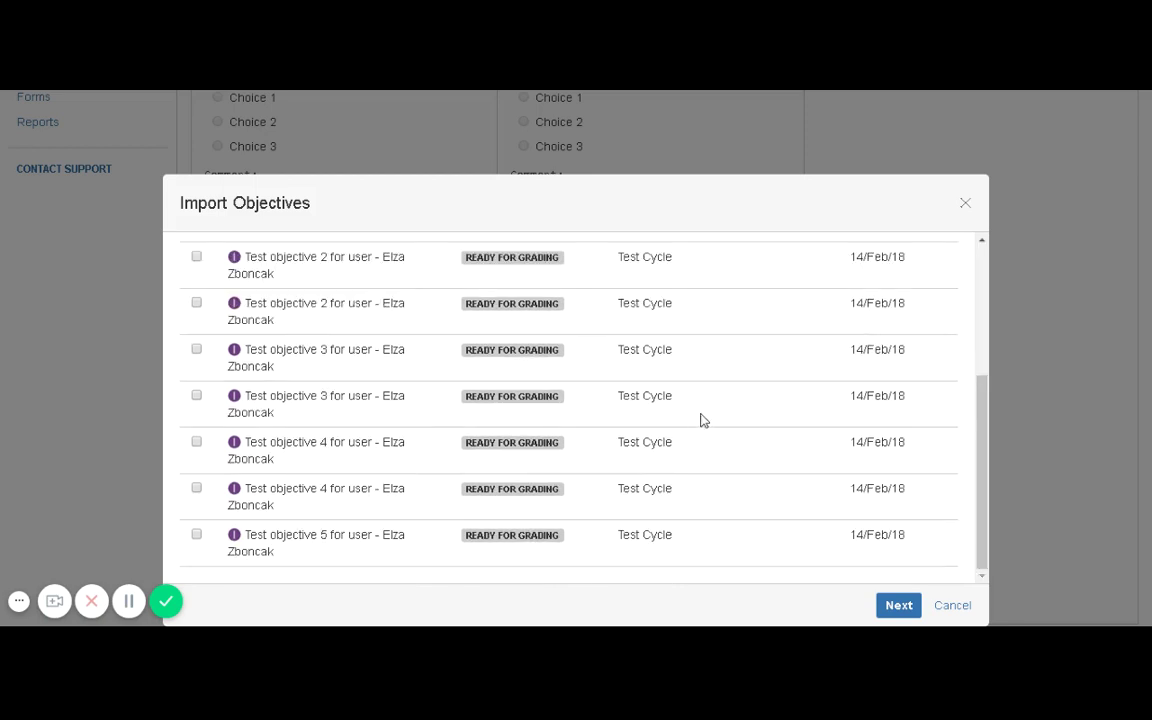
scroll(701, 420, up, 5)
Search for objectives in the January to March 2018 cycle, then clear that filter and search again for all objectives
click(270, 288)
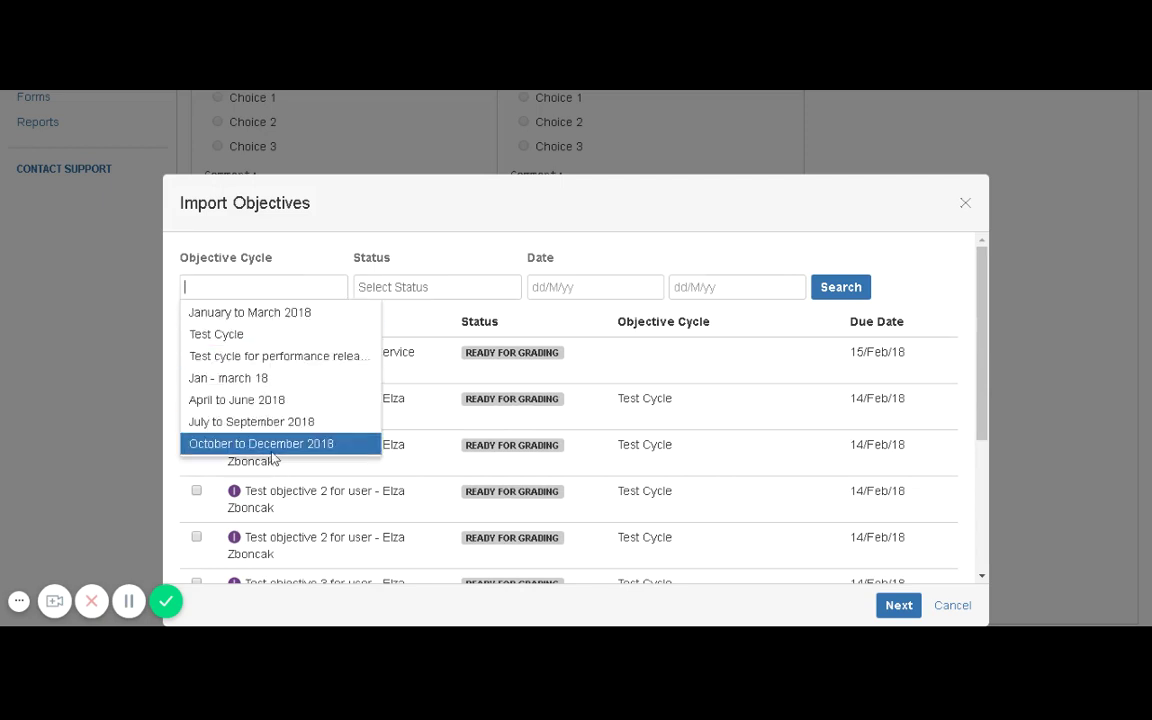
click(268, 314)
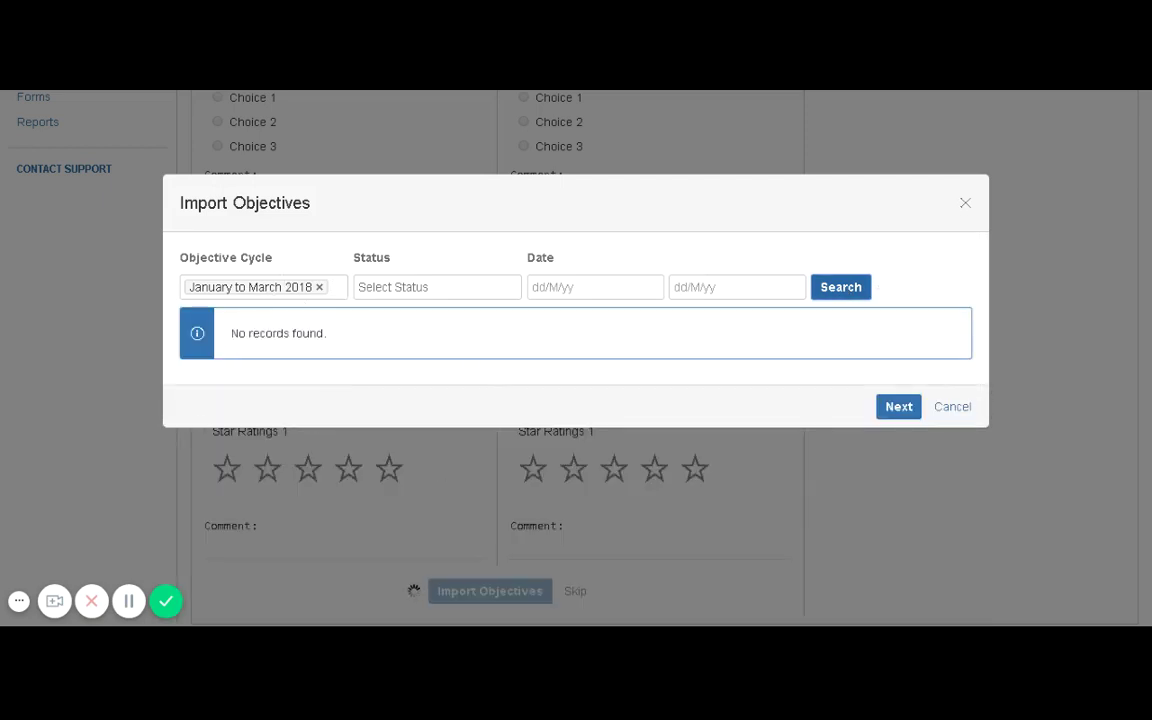
click(362, 287)
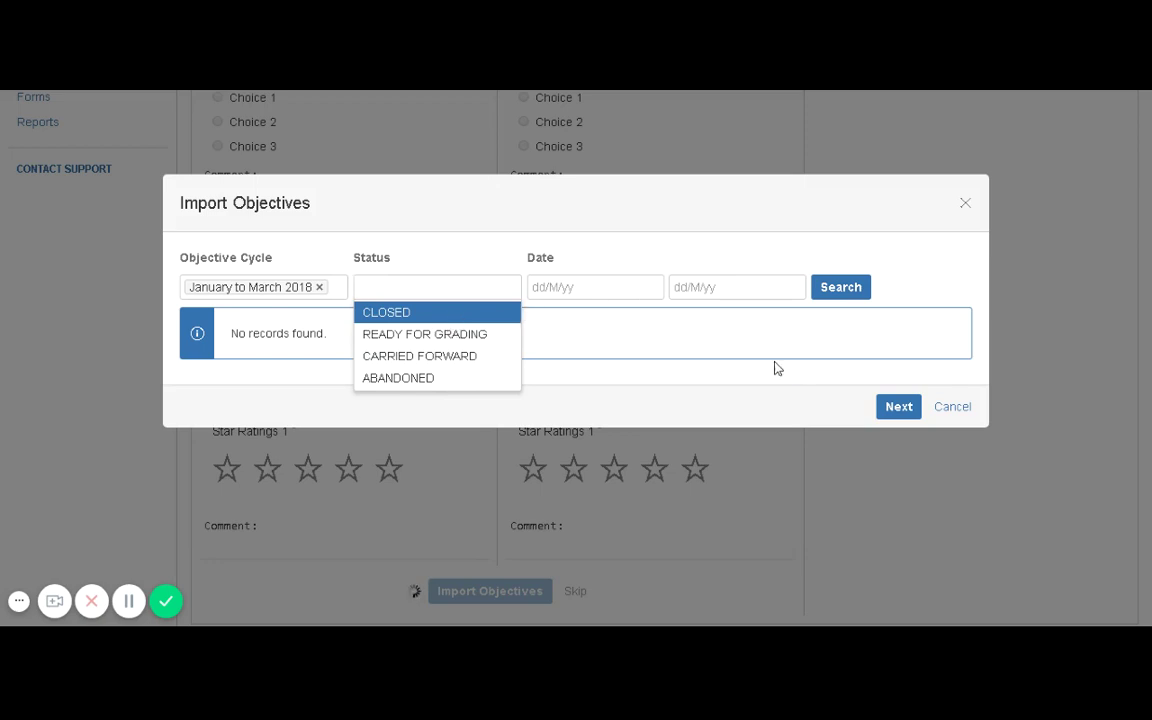
key(Escape)
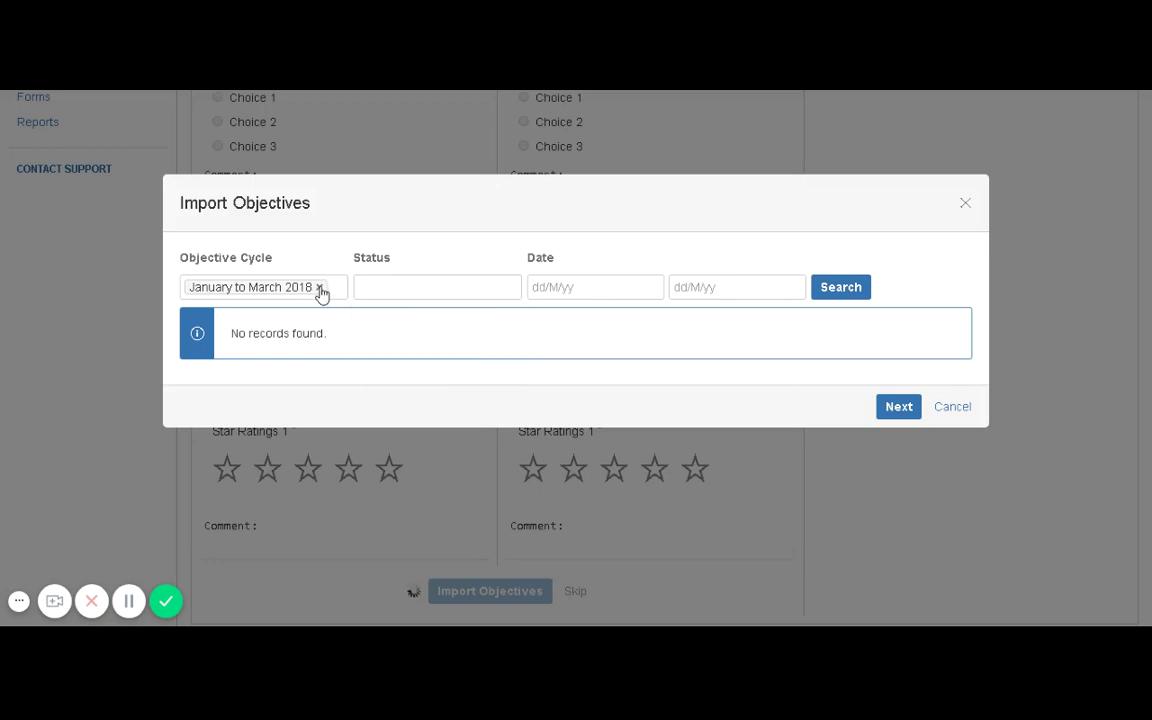
click(319, 288)
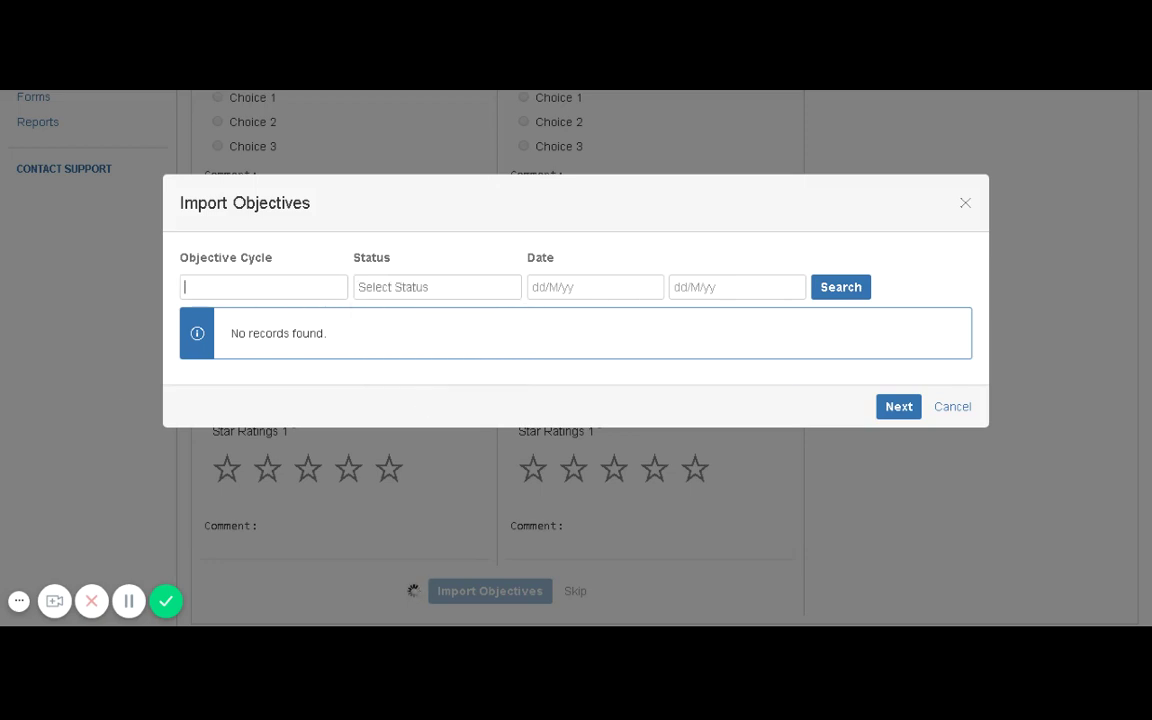
click(850, 288)
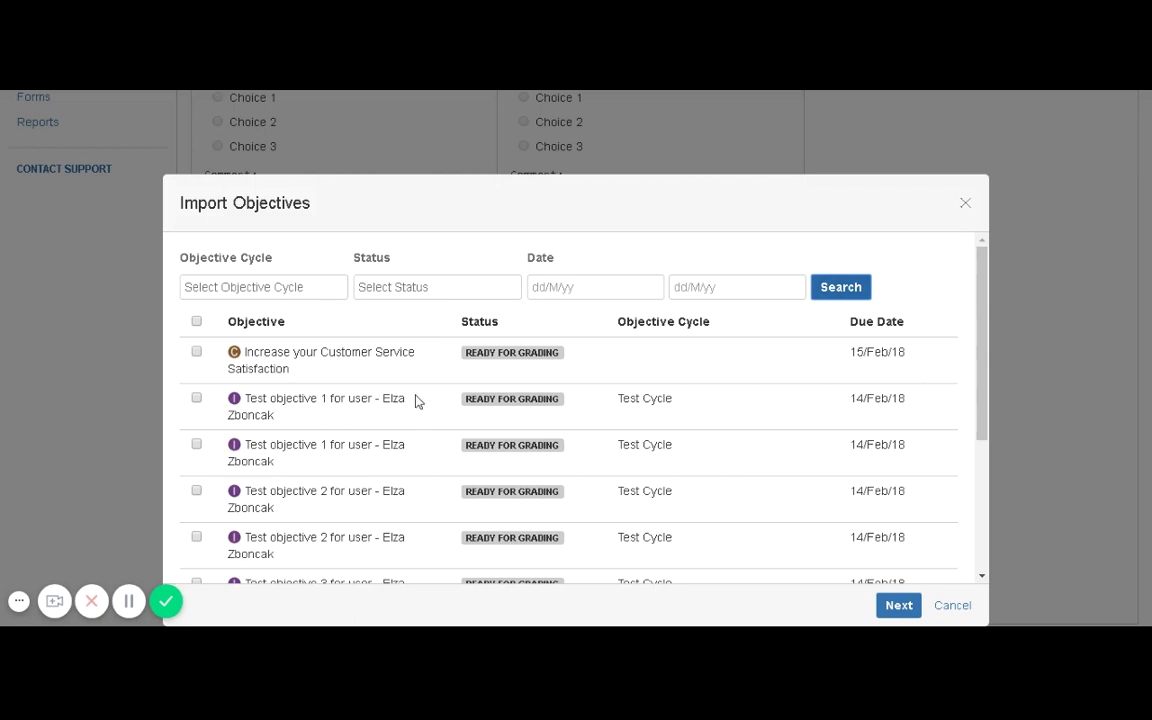
Mark individual objectives for import: the customer service one, both Test objective 1 entries, the first Test objective 2 and the second Test objective 3
scroll(416, 424, down, 3)
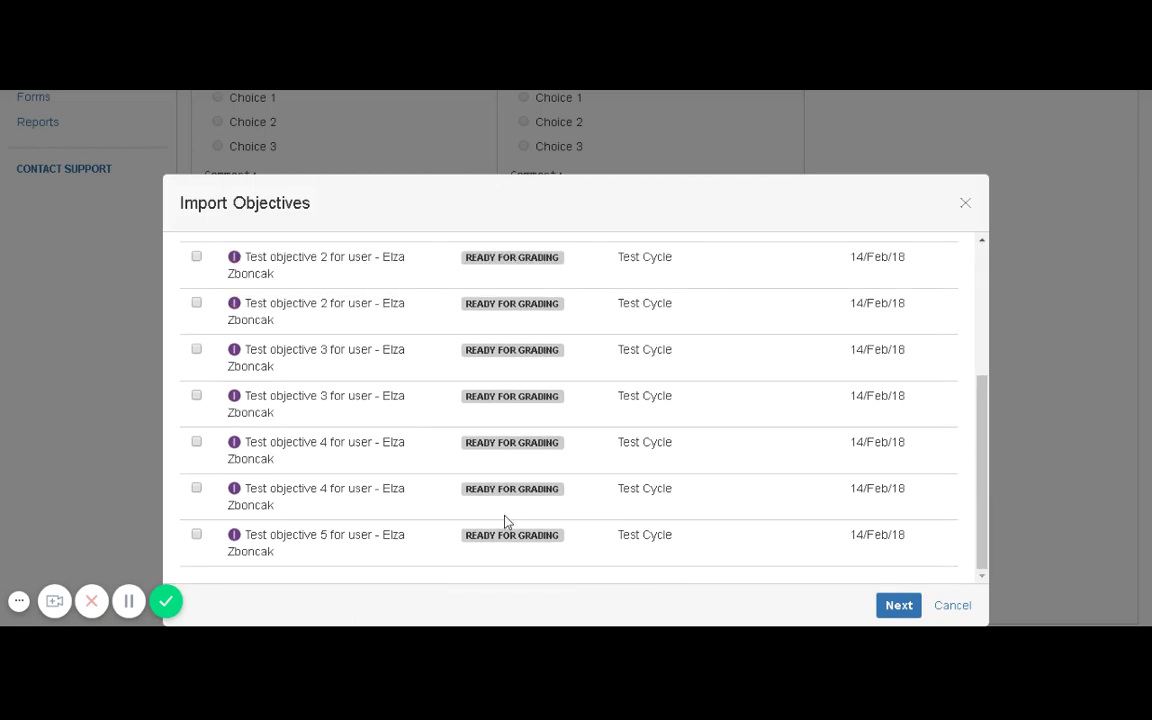
scroll(507, 522, up, 5)
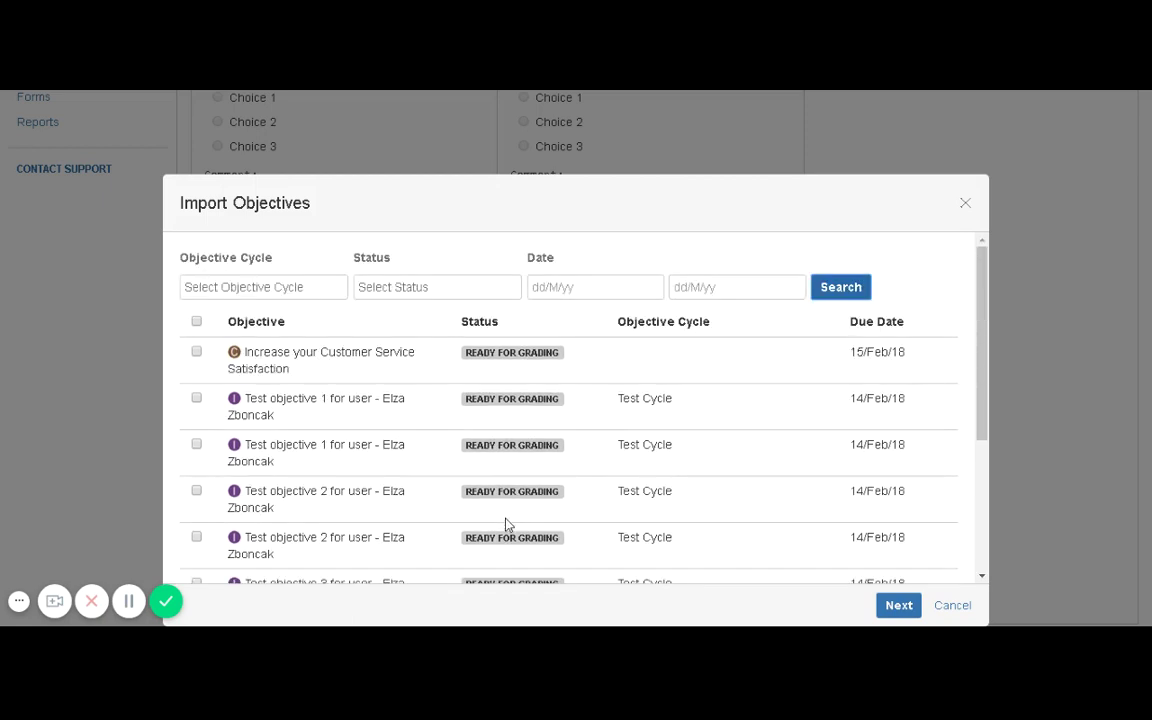
click(197, 352)
click(197, 398)
click(197, 444)
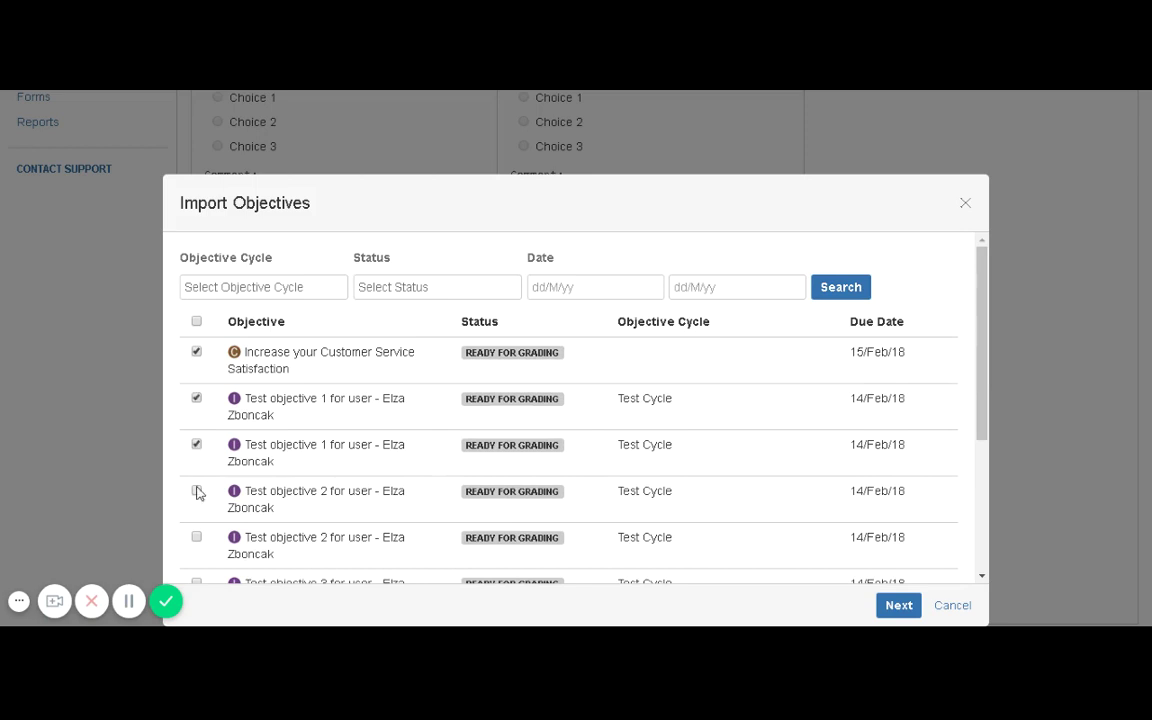
click(197, 491)
scroll(241, 480, down, 3)
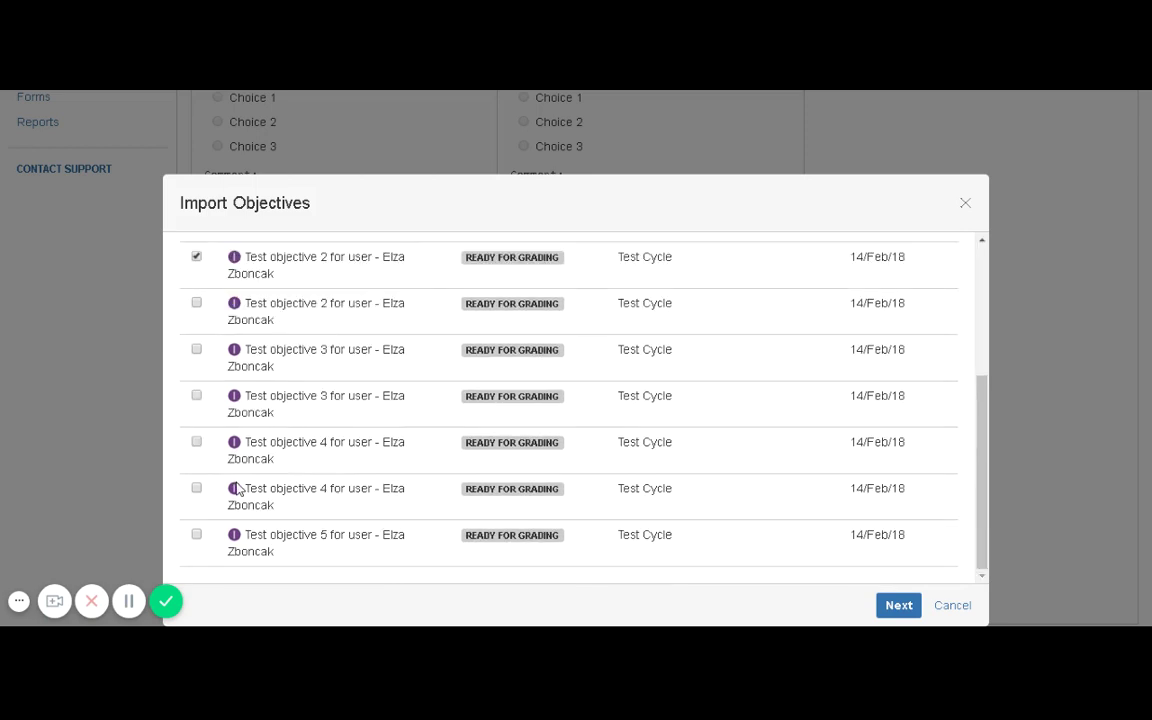
click(196, 396)
scroll(240, 390, up, 5)
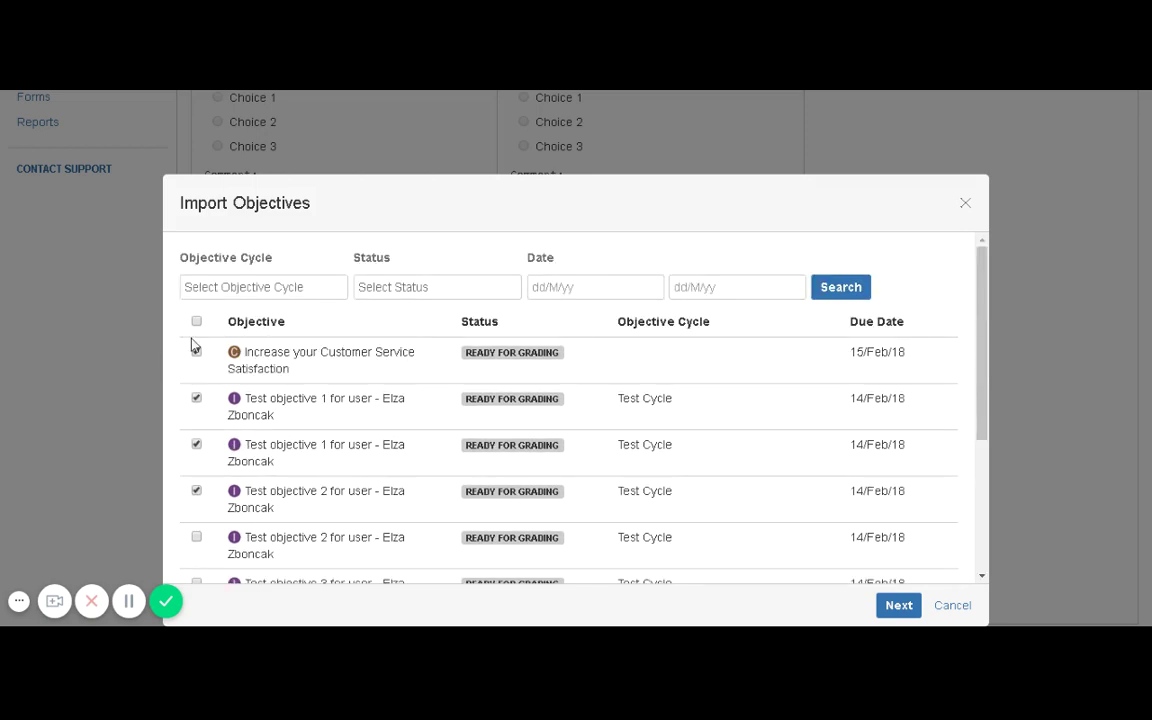
Select all listed objectives at once for the import and check the selection through the whole list
click(196, 322)
scroll(280, 480, down, 3)
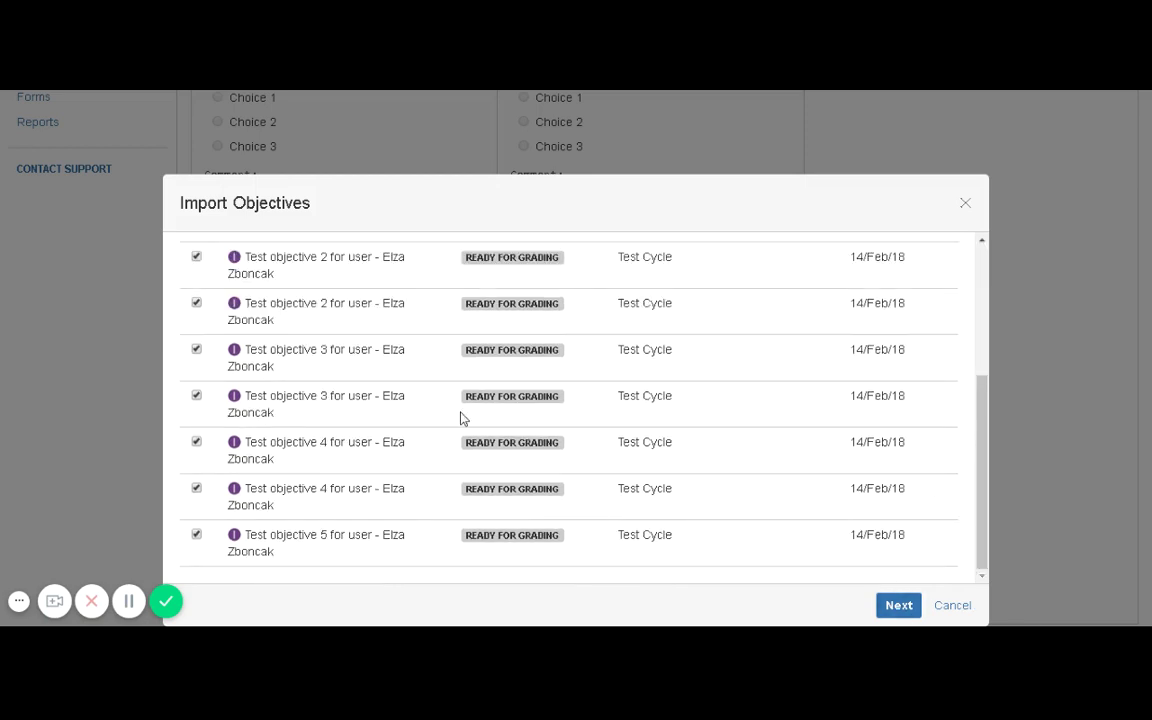
scroll(455, 437, up, 4)
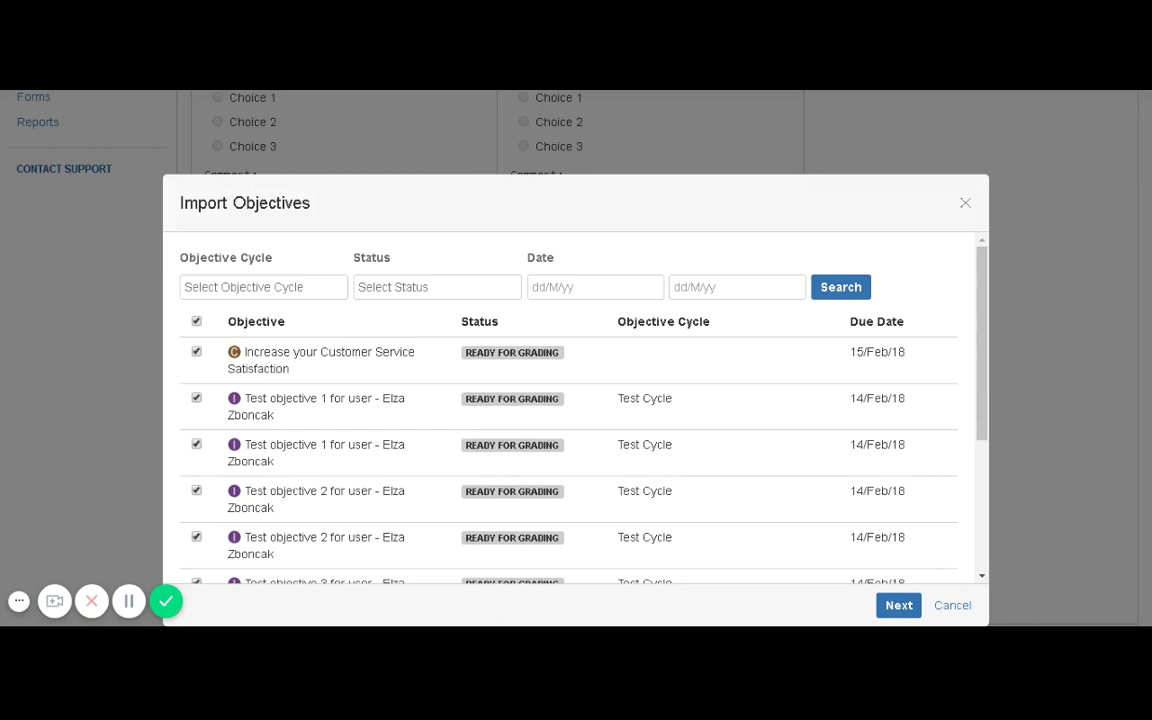
Review the title, status, objective cycle and due date of the objectives selected for import
drag(290, 369, 246, 352)
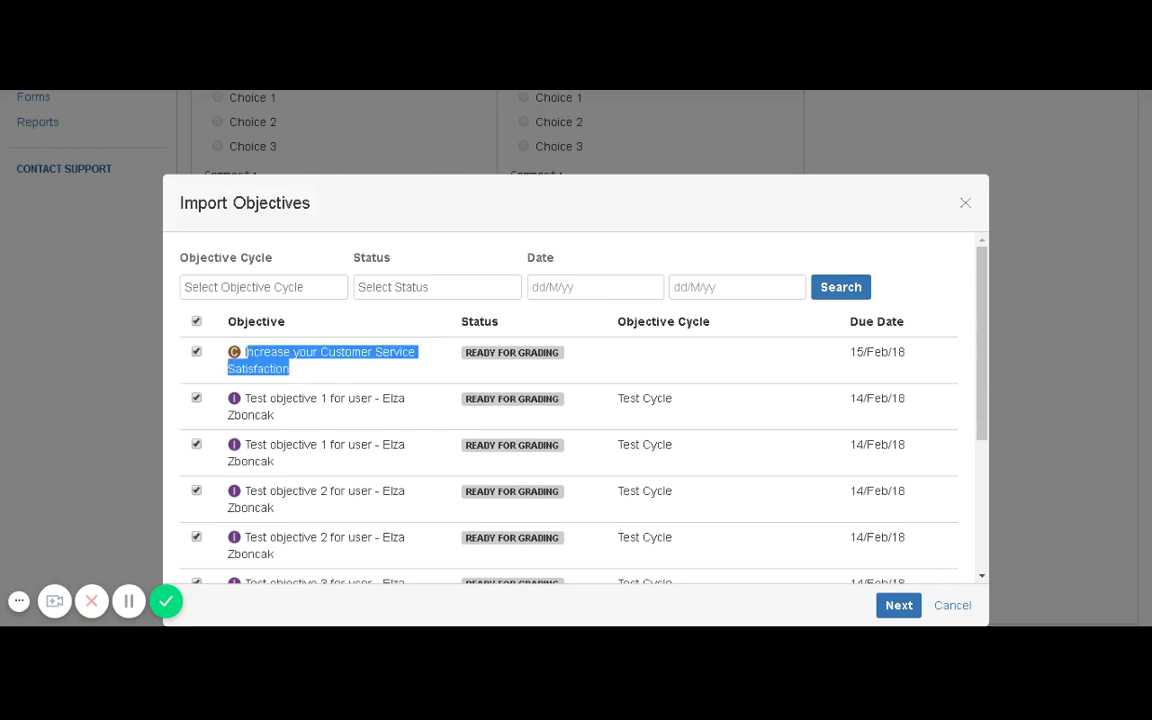
click(568, 305)
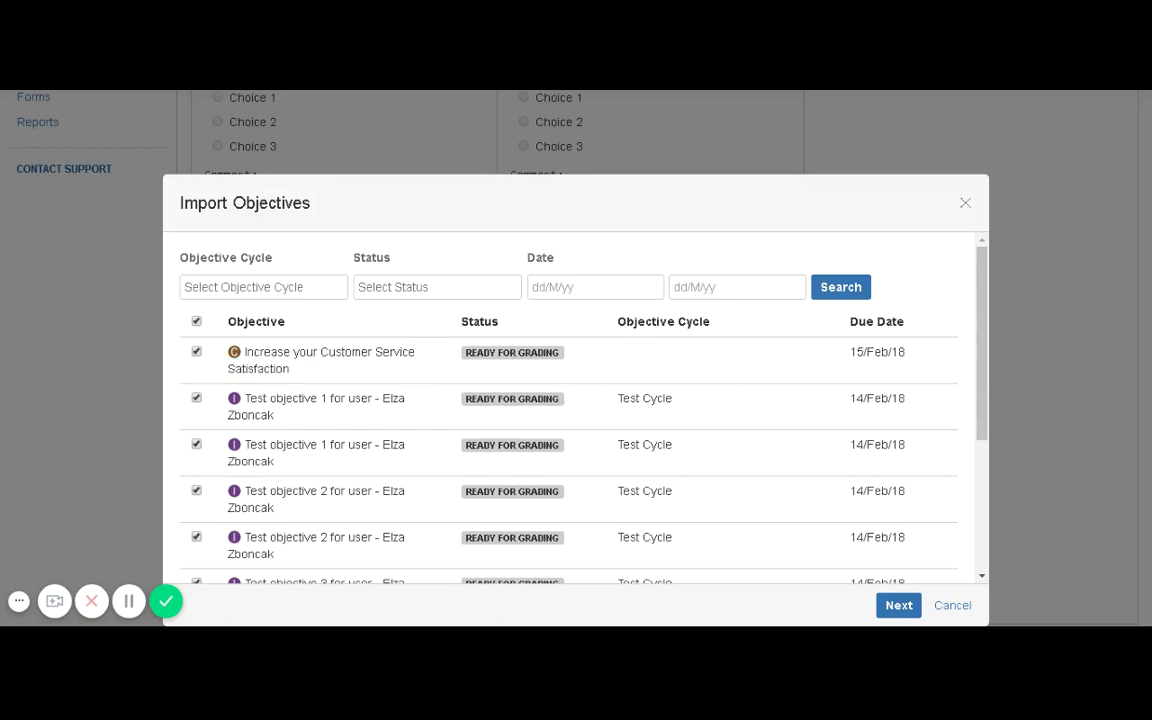
drag(298, 373, 246, 352)
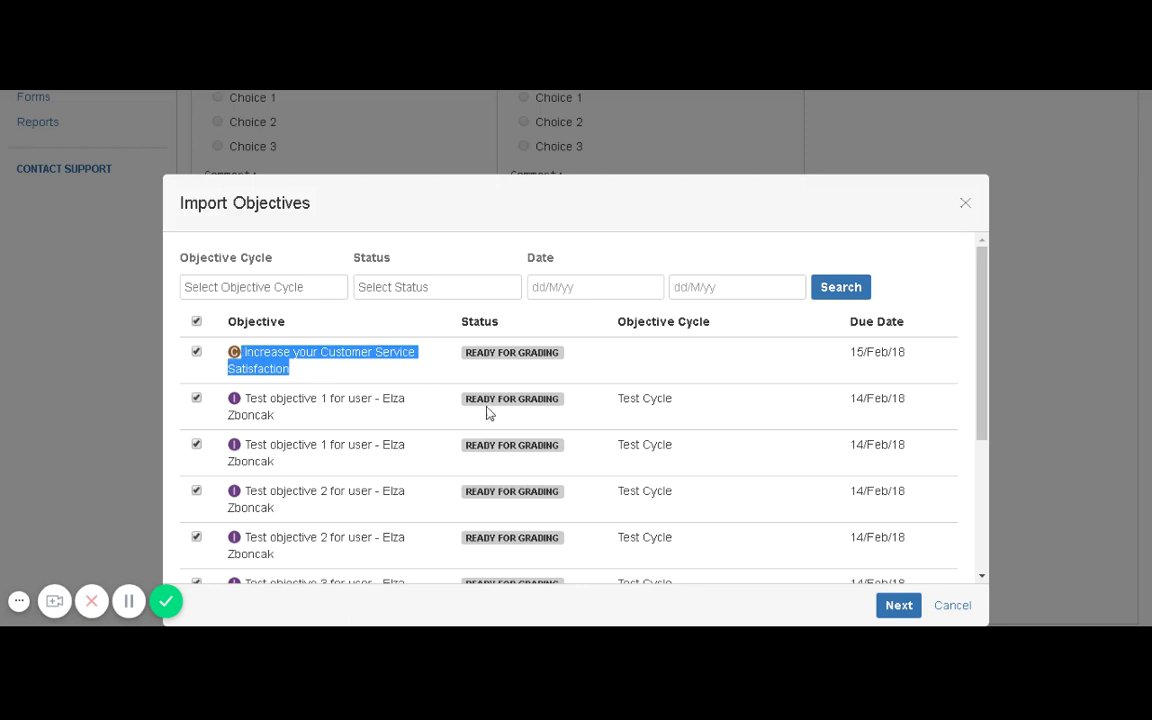
drag(463, 352, 568, 386)
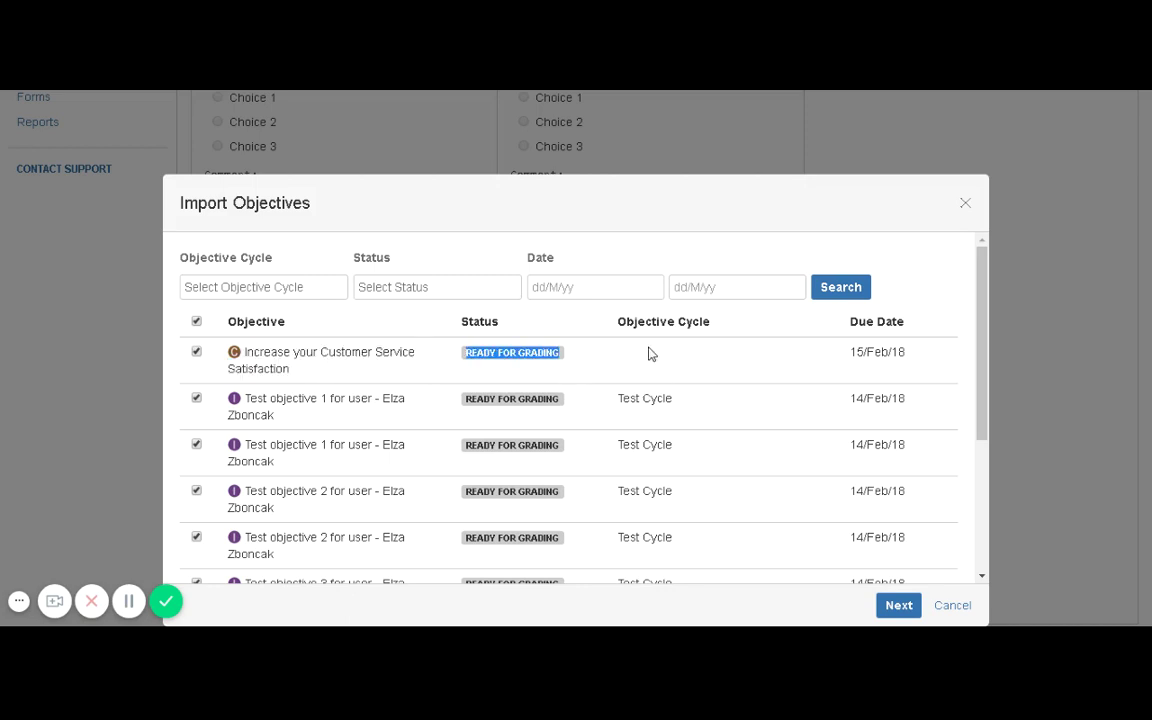
click(580, 356)
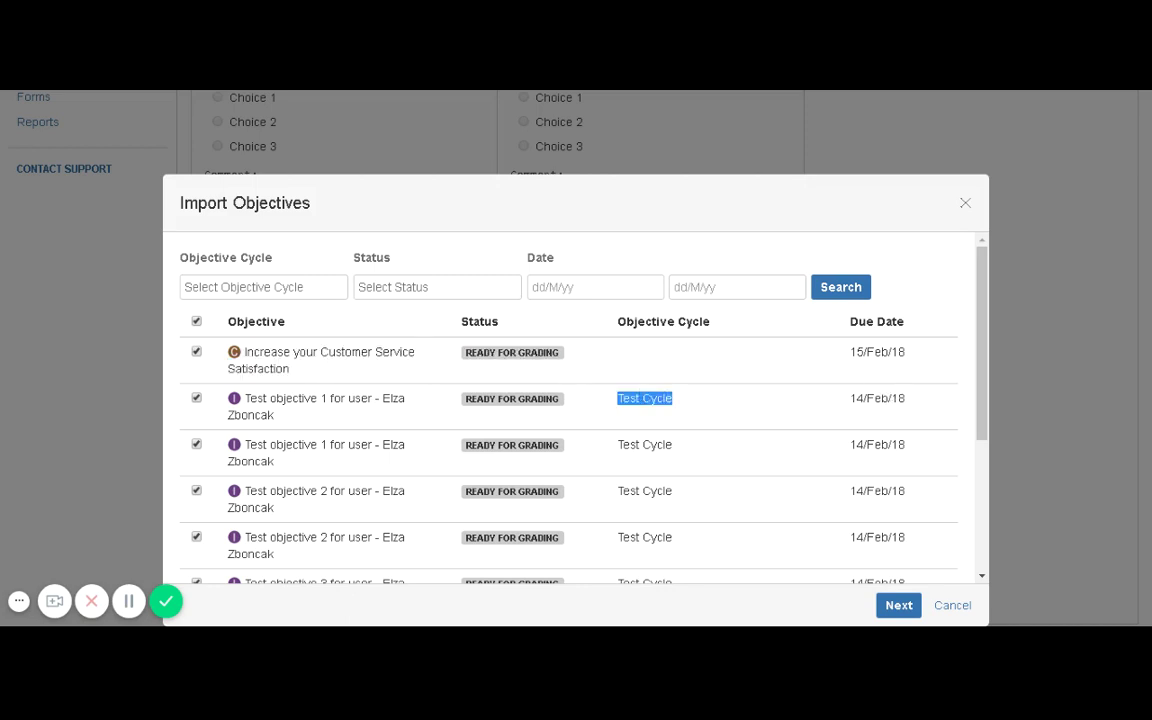
drag(850, 398, 877, 414)
scroll(670, 476, down, 3)
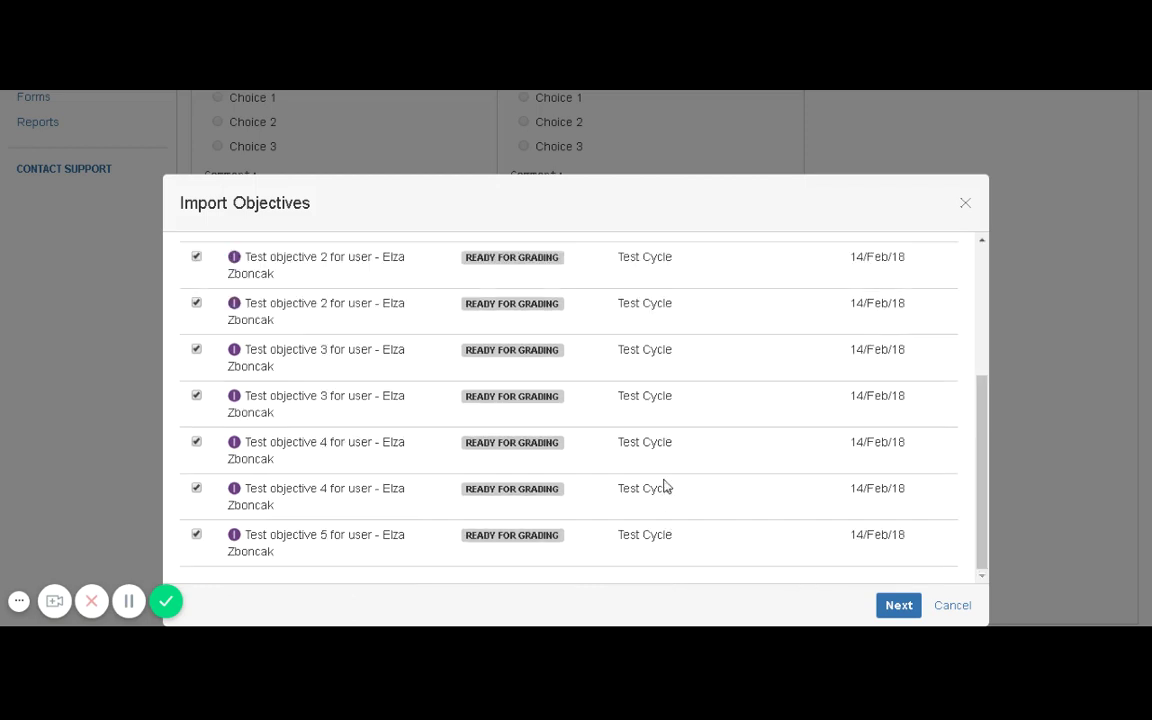
Proceed with the selected objectives and go through the weightage fields of the first four
click(903, 609)
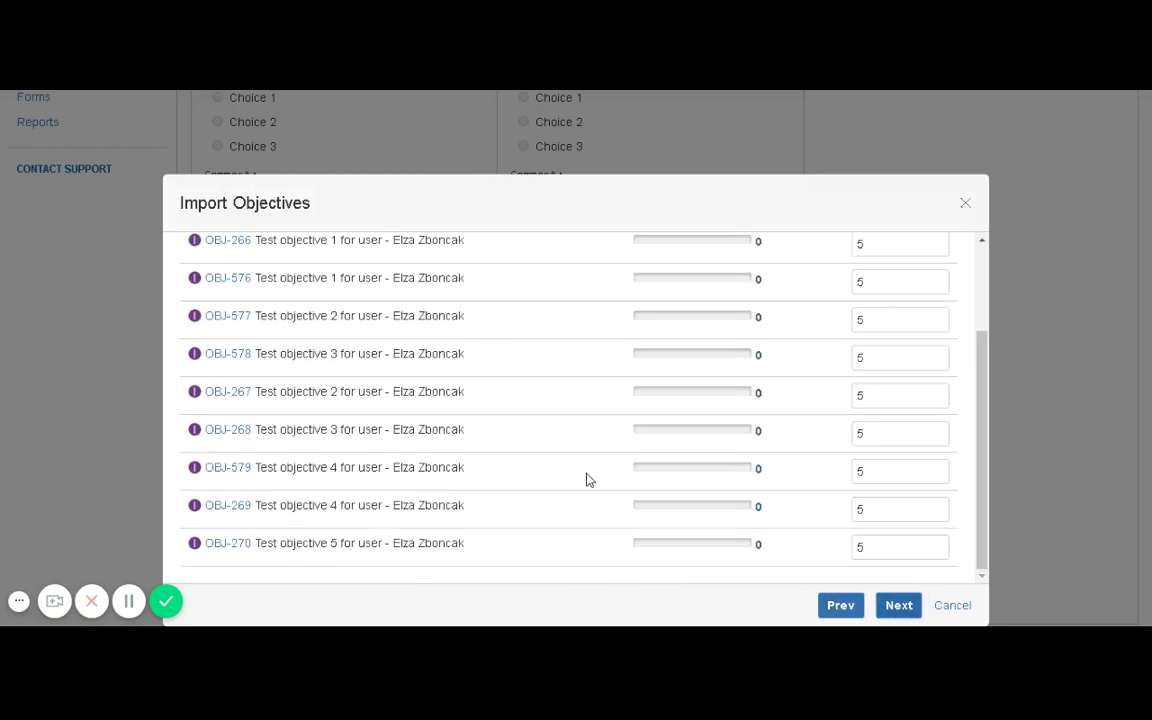
scroll(589, 496, up, 3)
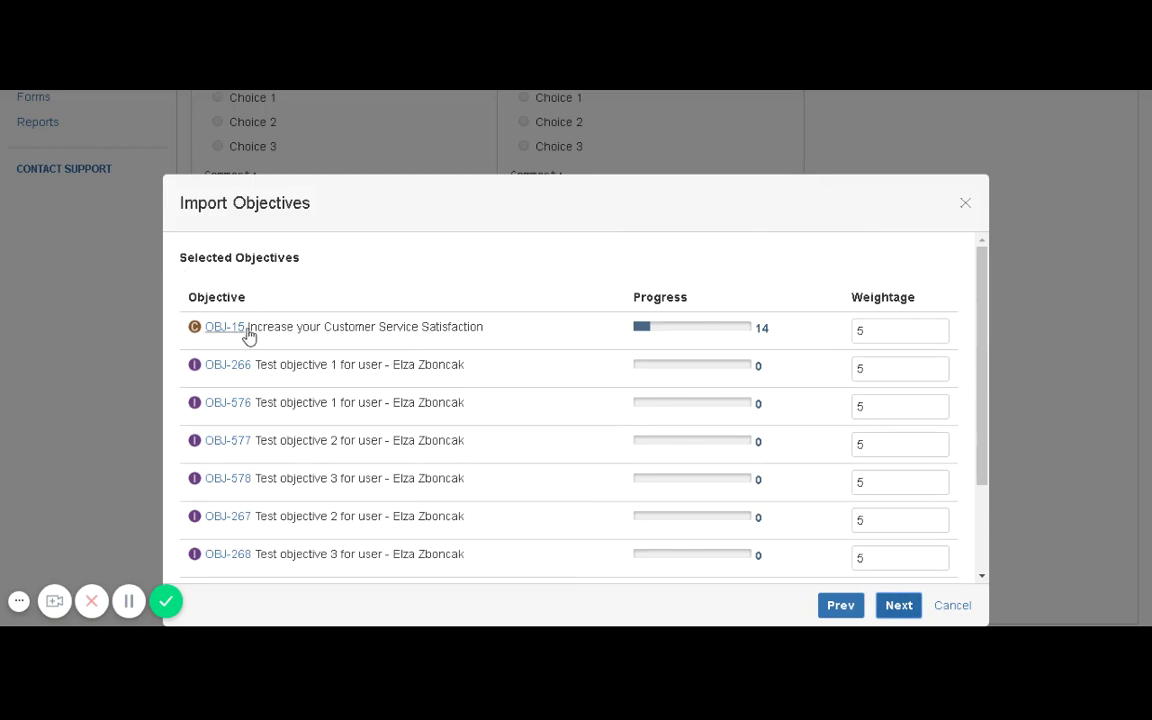
double_click(863, 331)
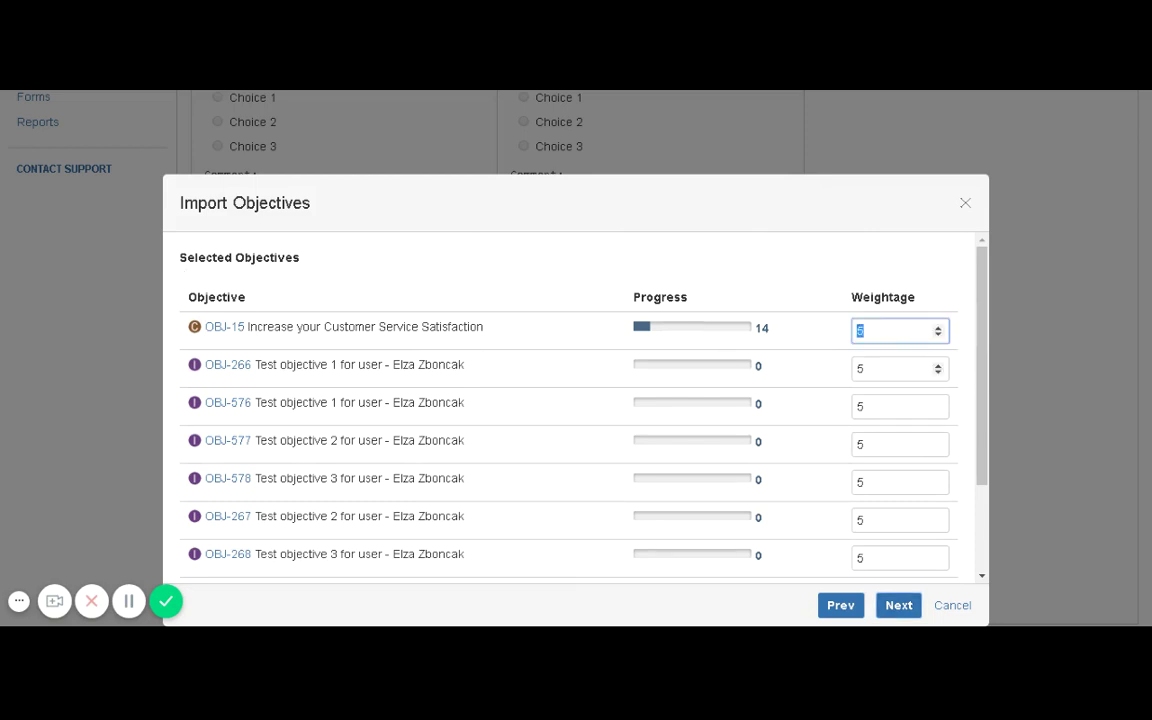
key(Tab)
key(Tab)
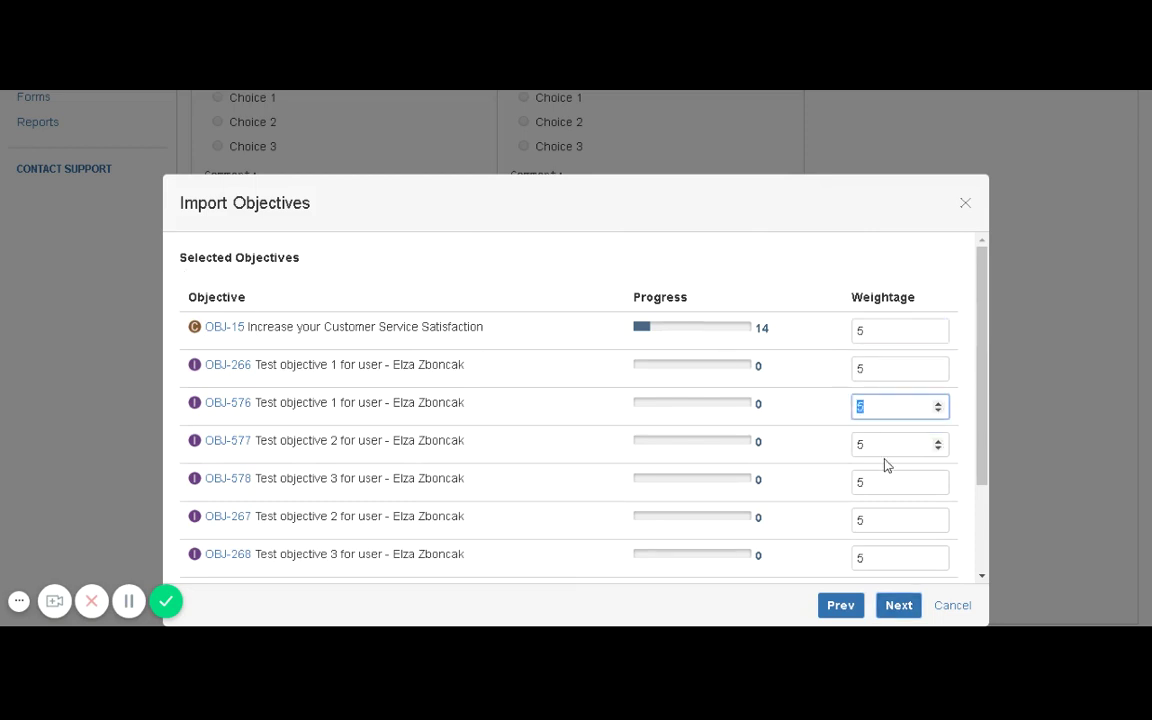
key(Tab)
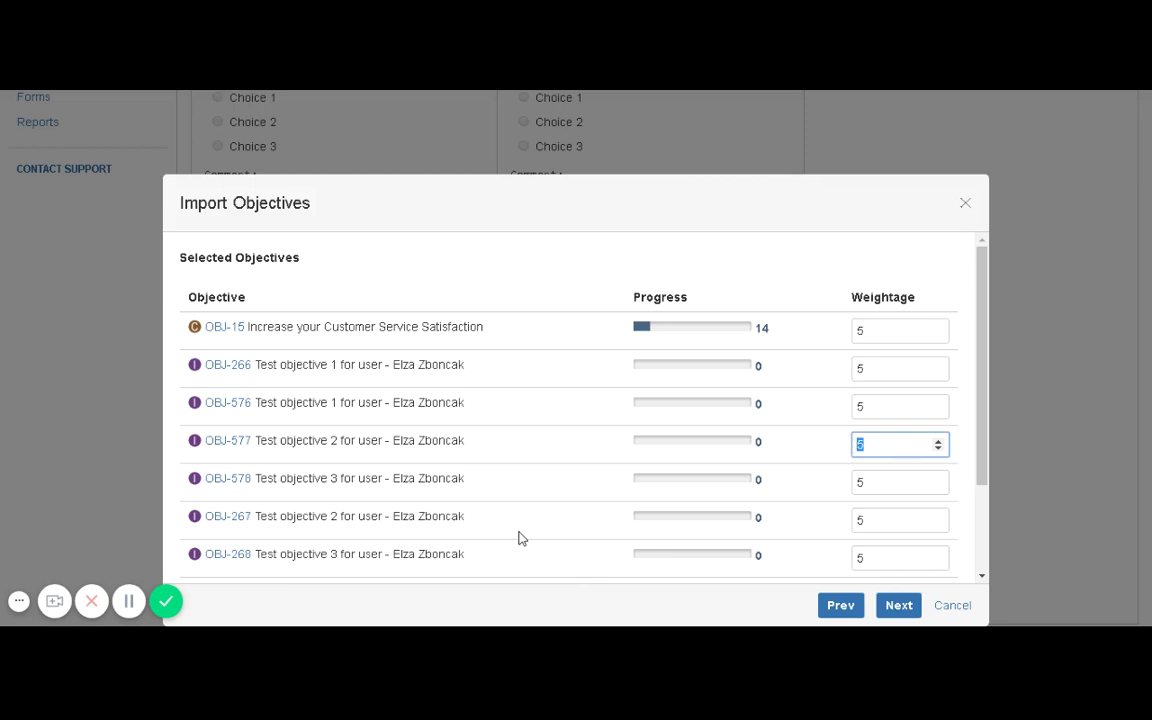
Set the weightages to 4 for OBJ-15, 3 for OBJ-266, 2 for OBJ-578 and 1 for OBJ-267
click(863, 332)
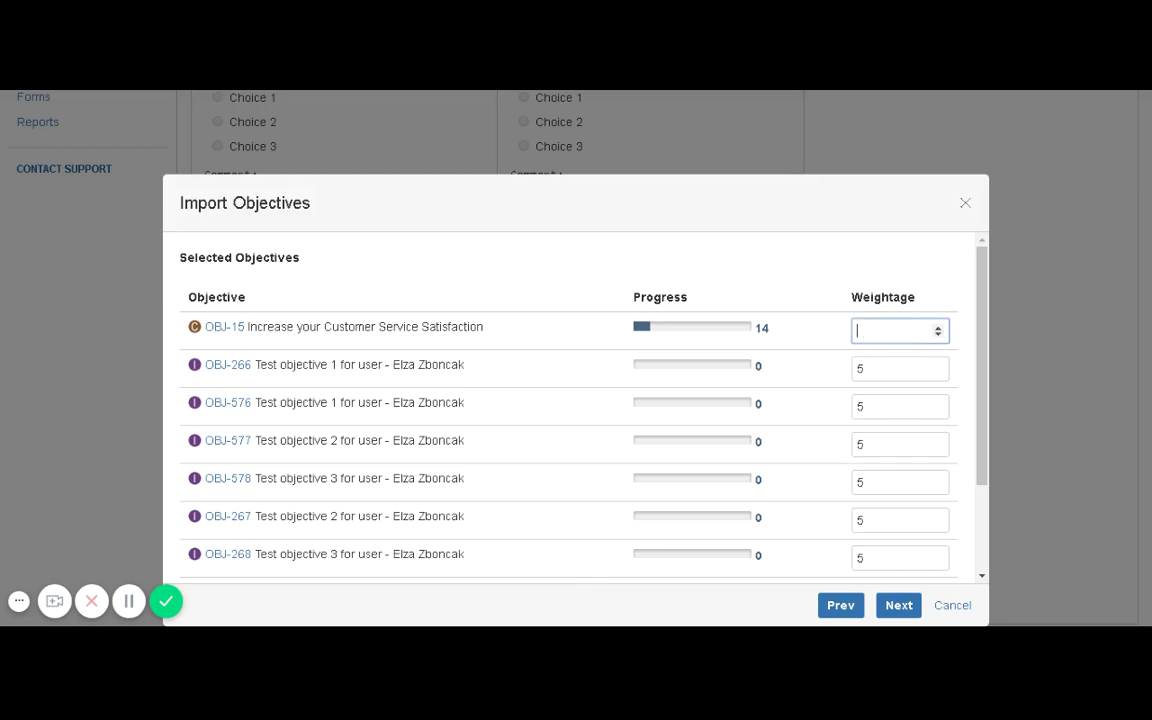
click(868, 369)
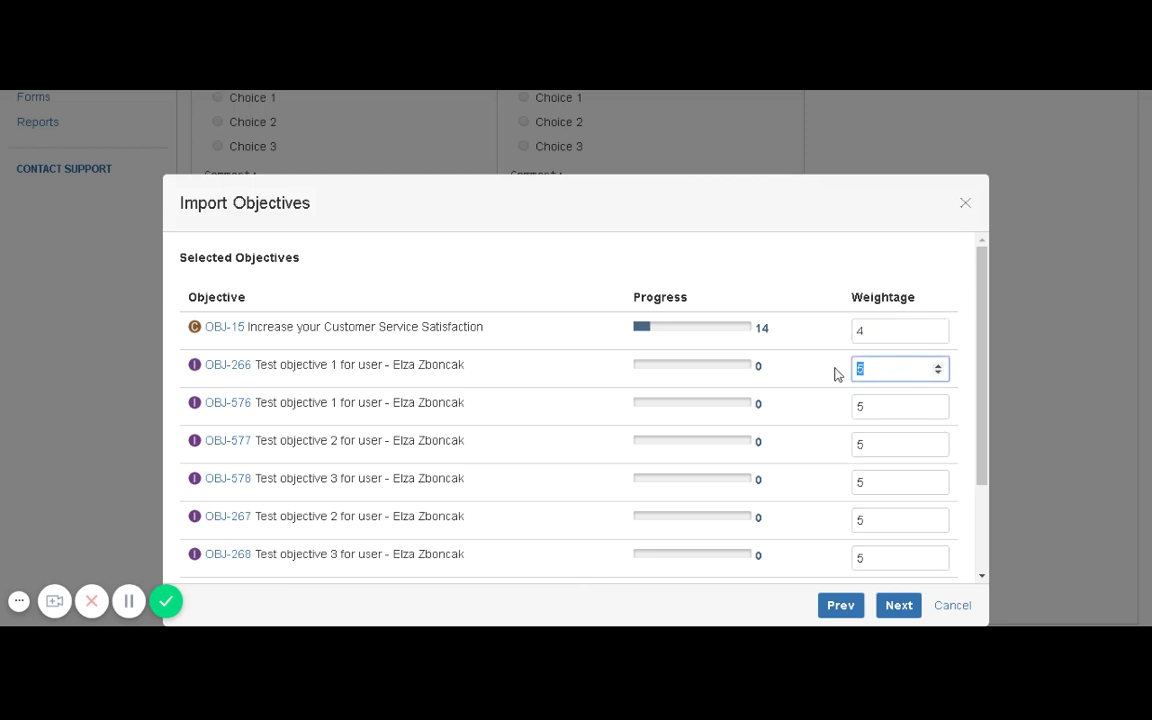
double_click(868, 482)
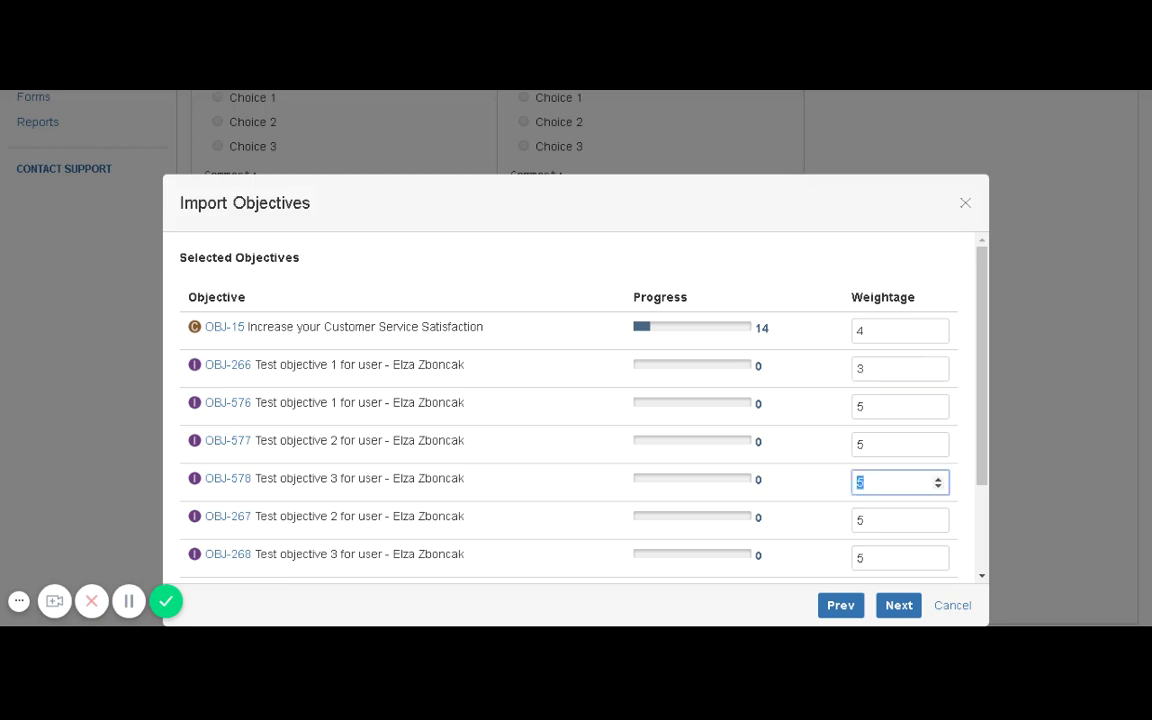
key(Tab)
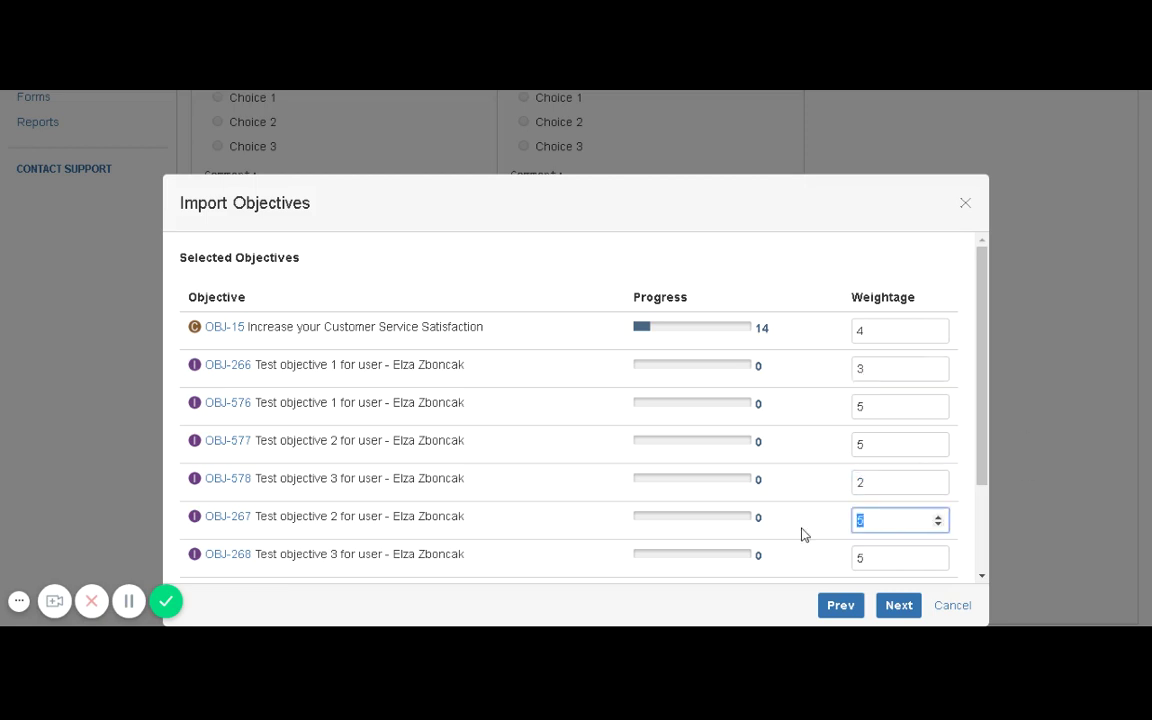
click(597, 378)
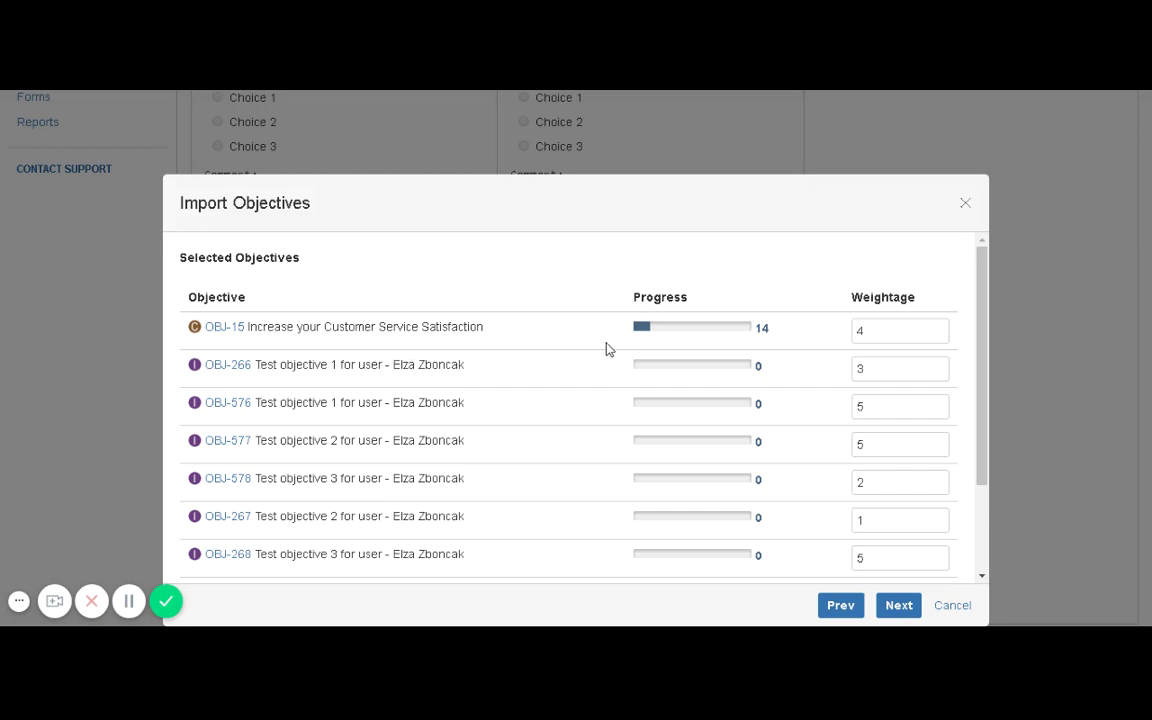
Check the team member named in the Test objective 1 entries and the progress of the customer service objective
drag(390, 366, 474, 367)
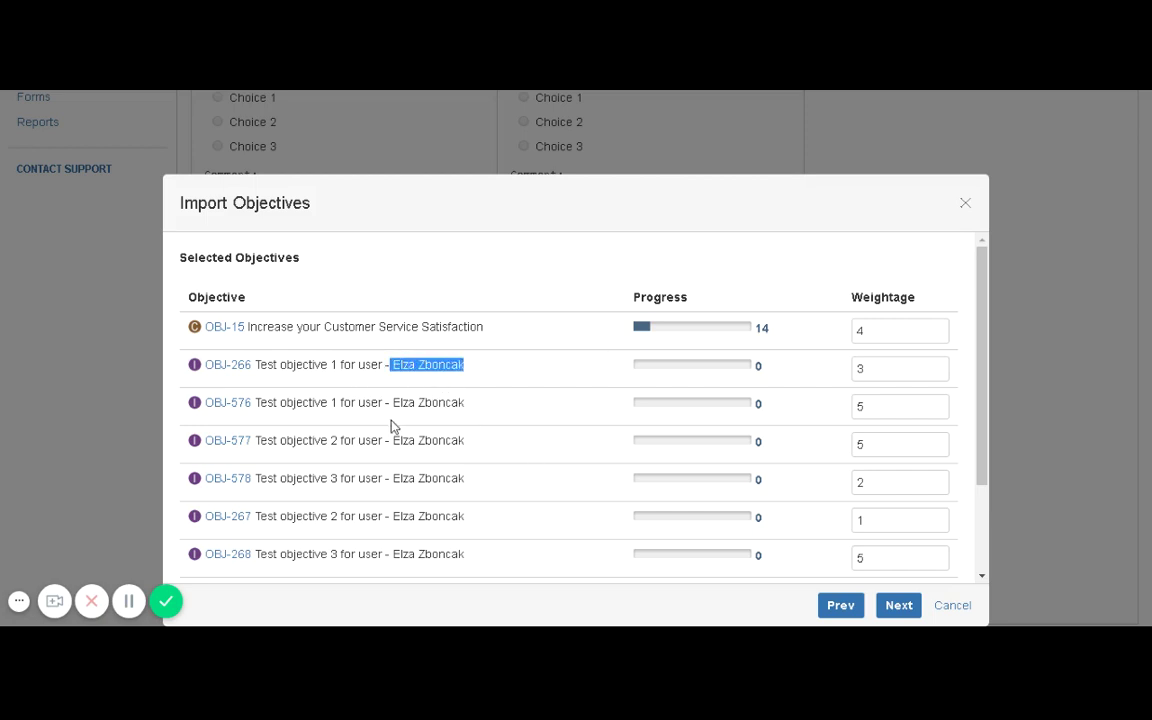
drag(393, 402, 465, 420)
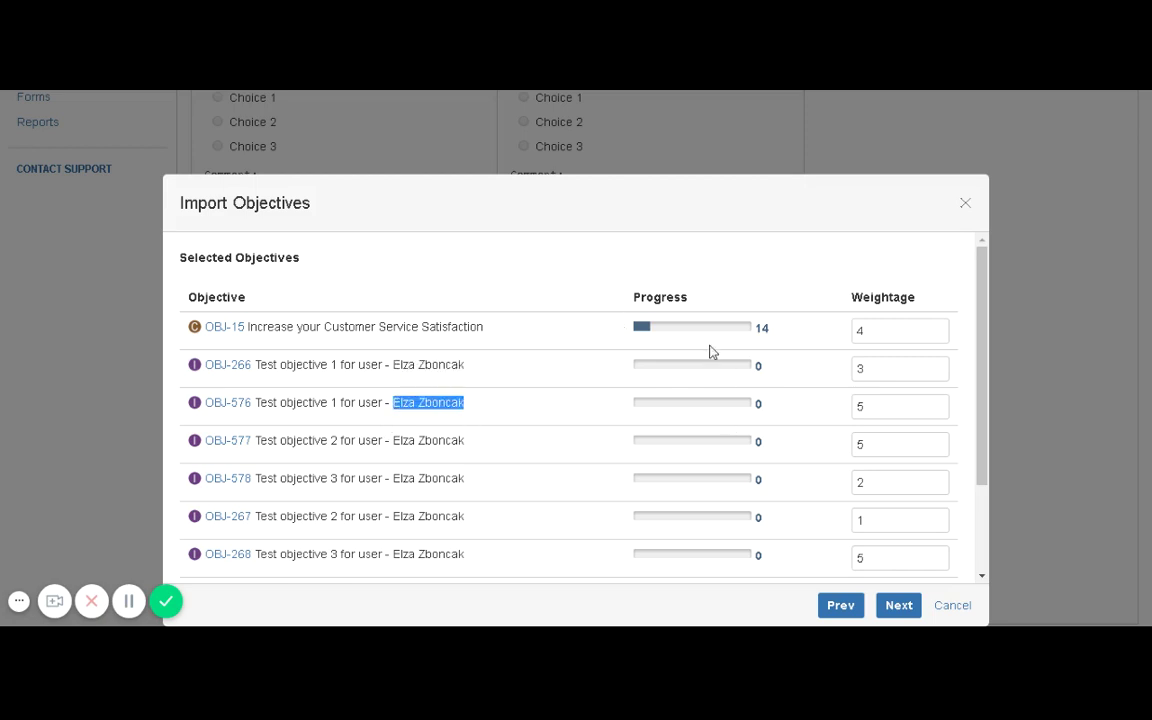
drag(769, 332, 674, 327)
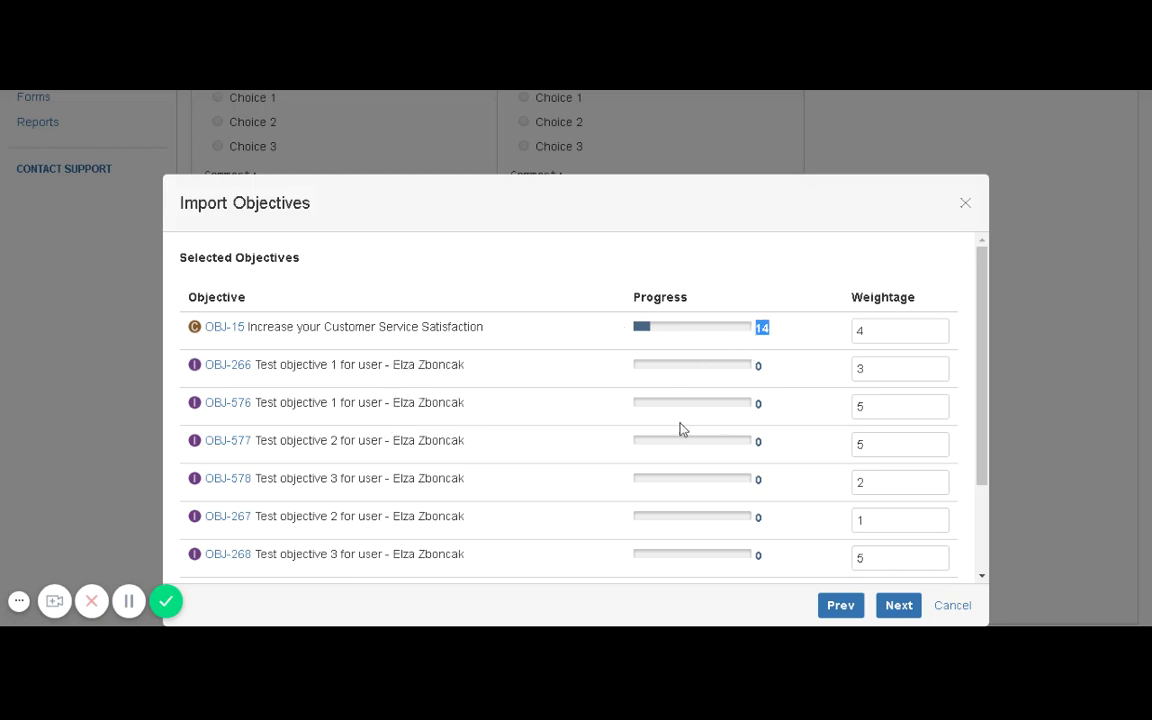
Accept the weightages and finalize the import of the selected objectives into the form
scroll(828, 435, down, 2)
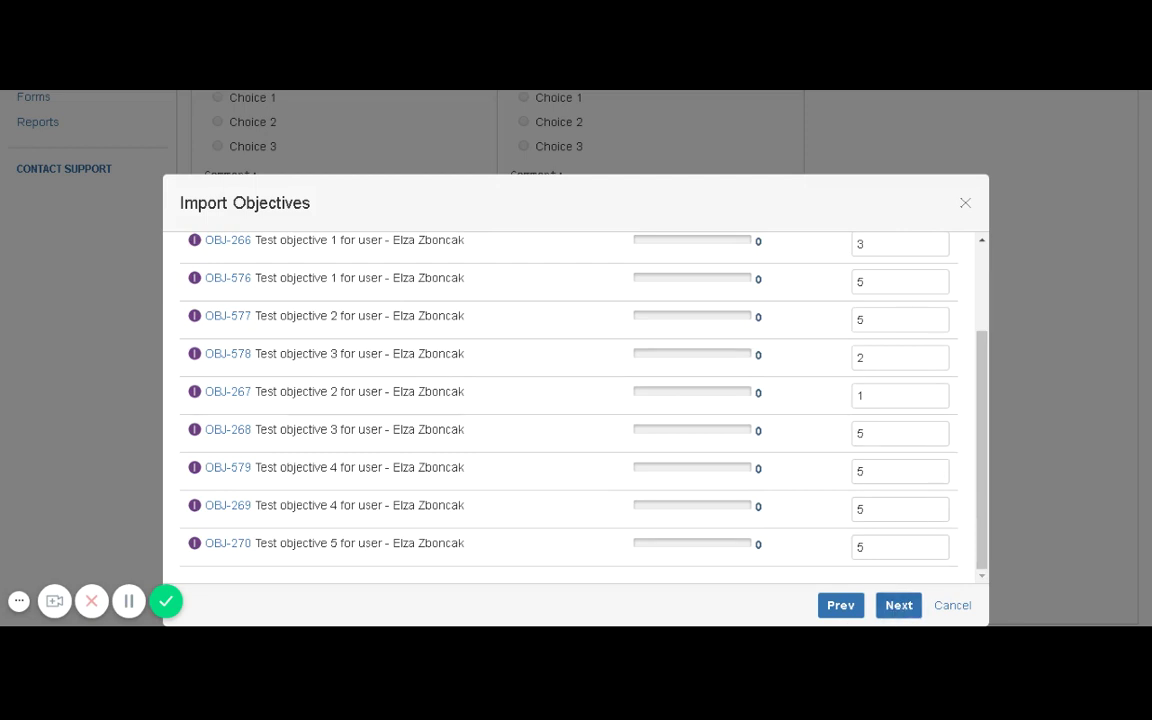
click(898, 605)
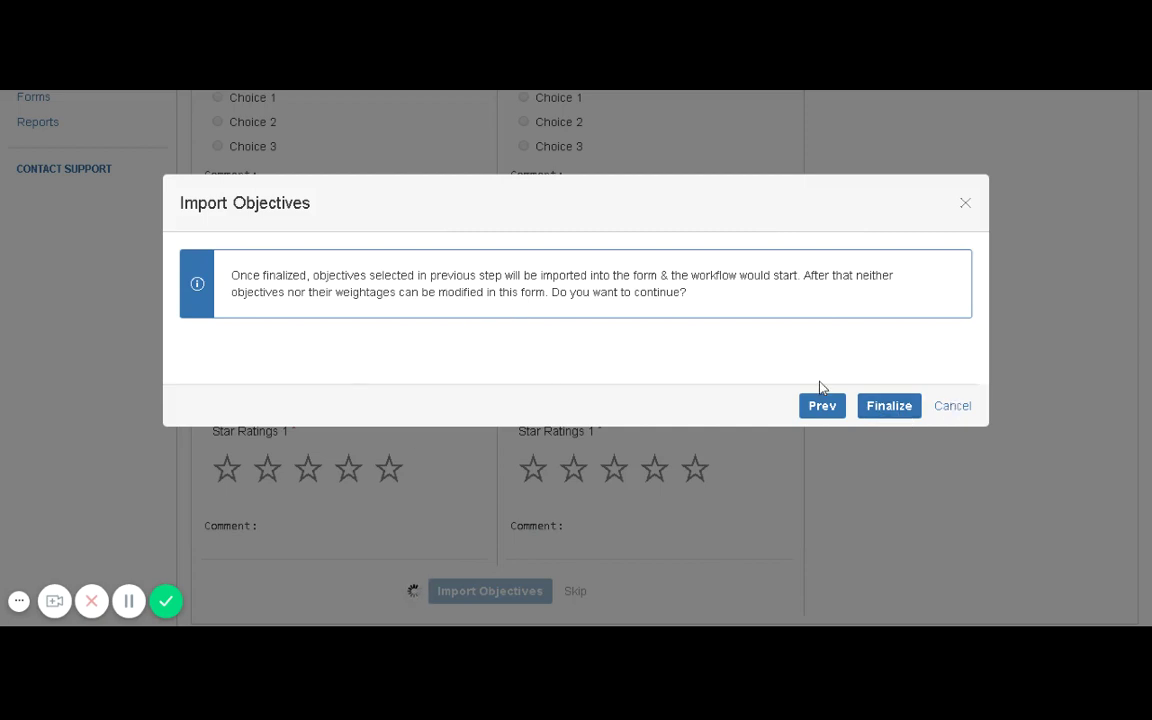
click(889, 408)
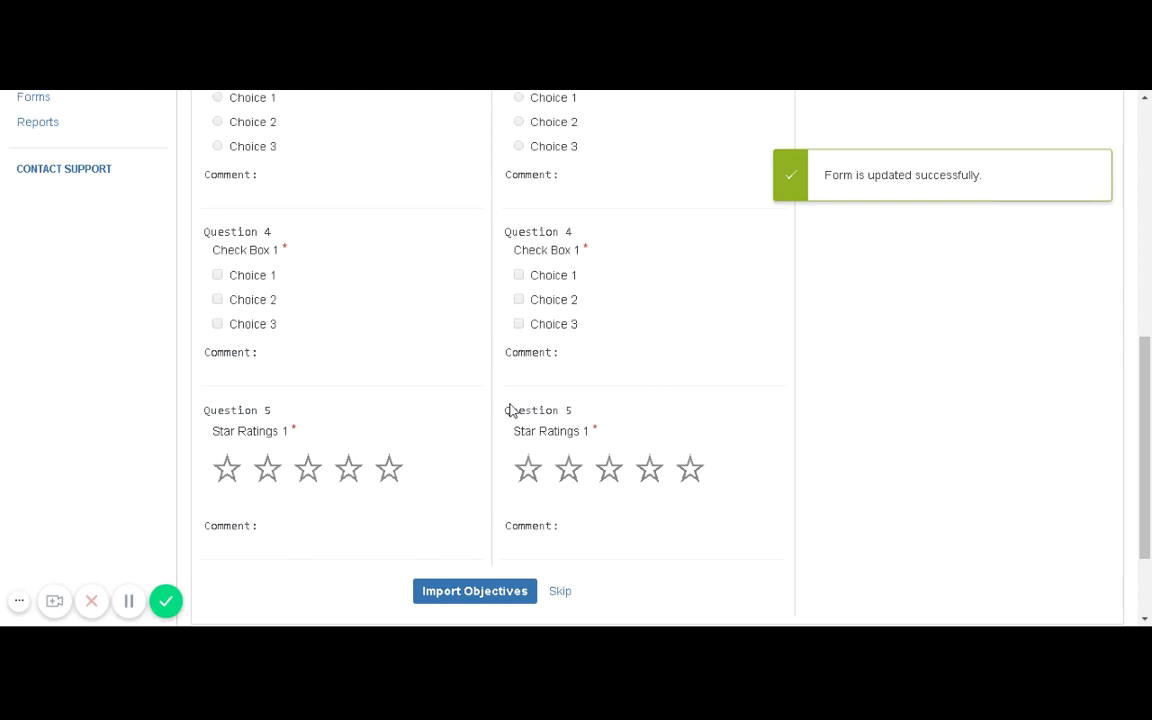
Look through the updated form from the imported objective questions and their weightages to the original questions at its end
scroll(219, 185, down, 5)
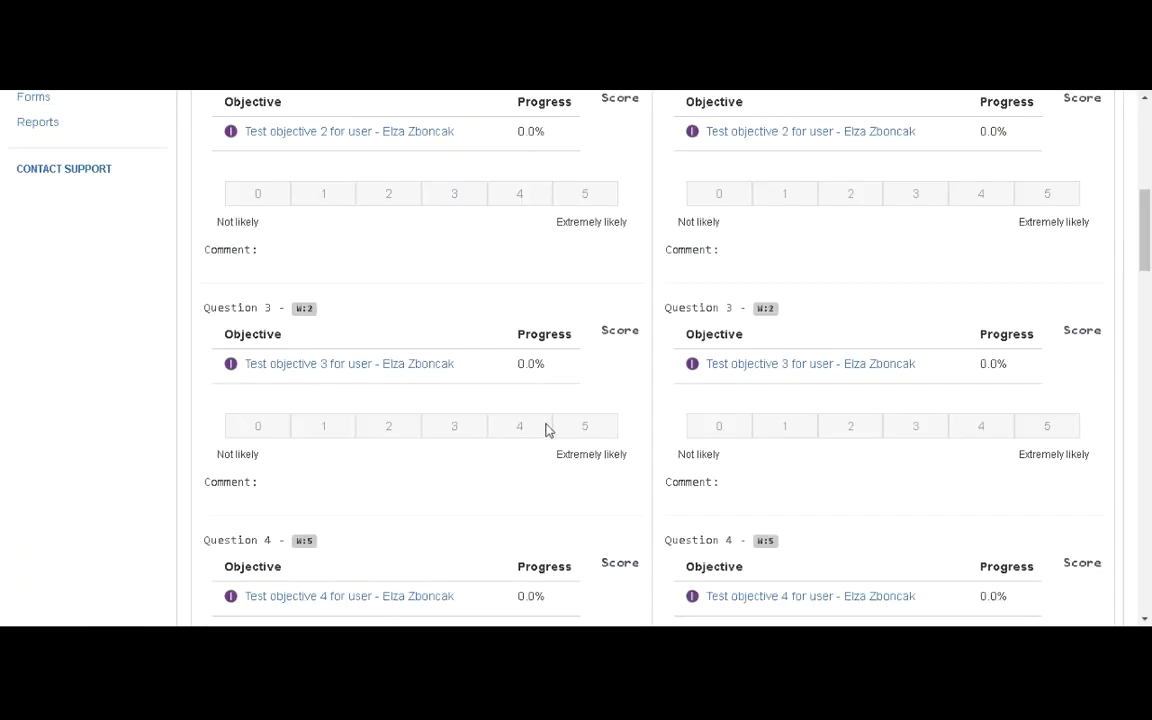
scroll(461, 479, up, 3)
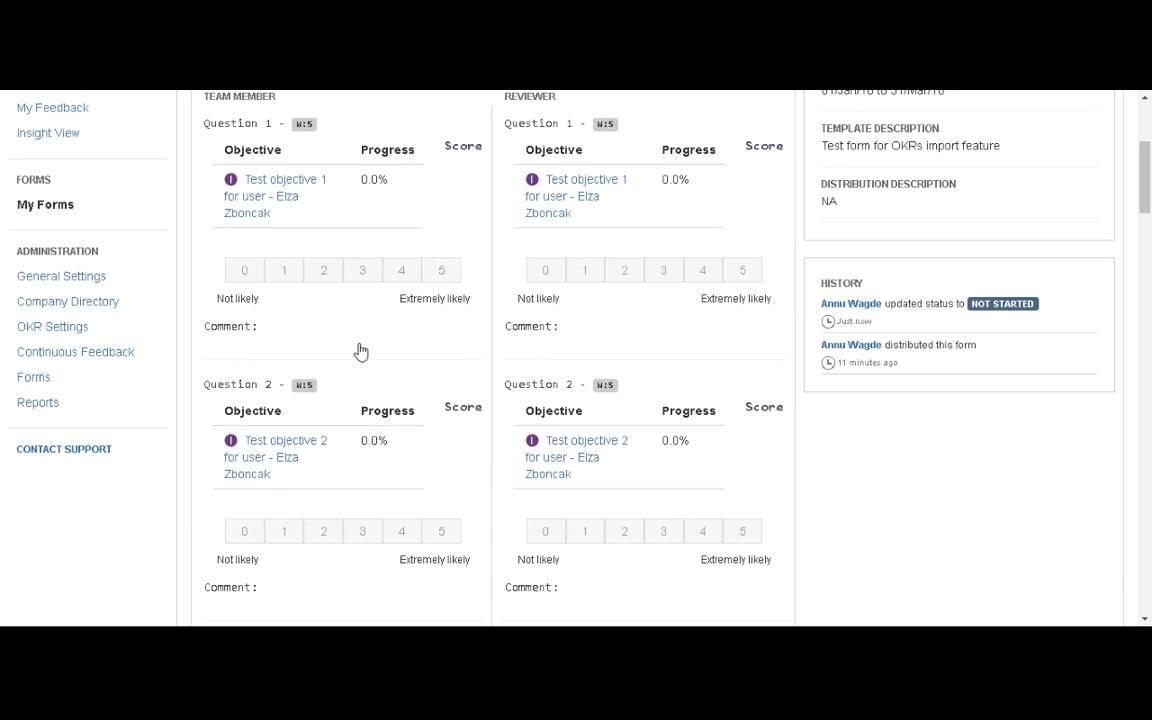
scroll(334, 375, up, 3)
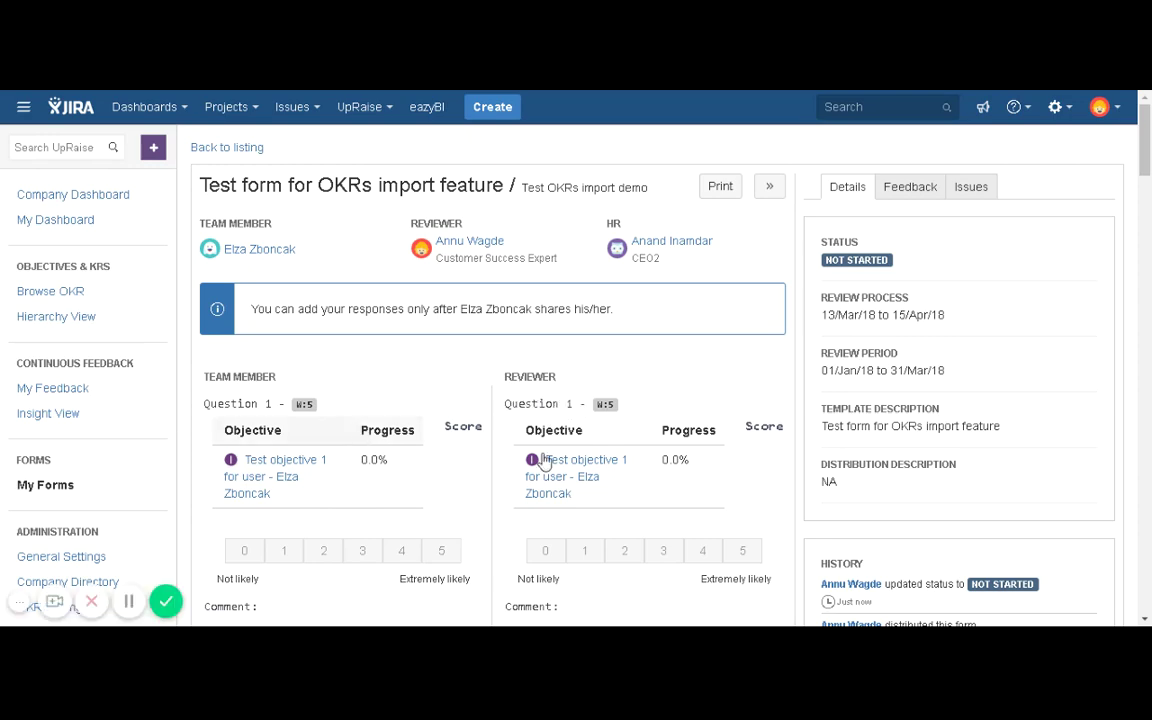
scroll(384, 484, down, 20)
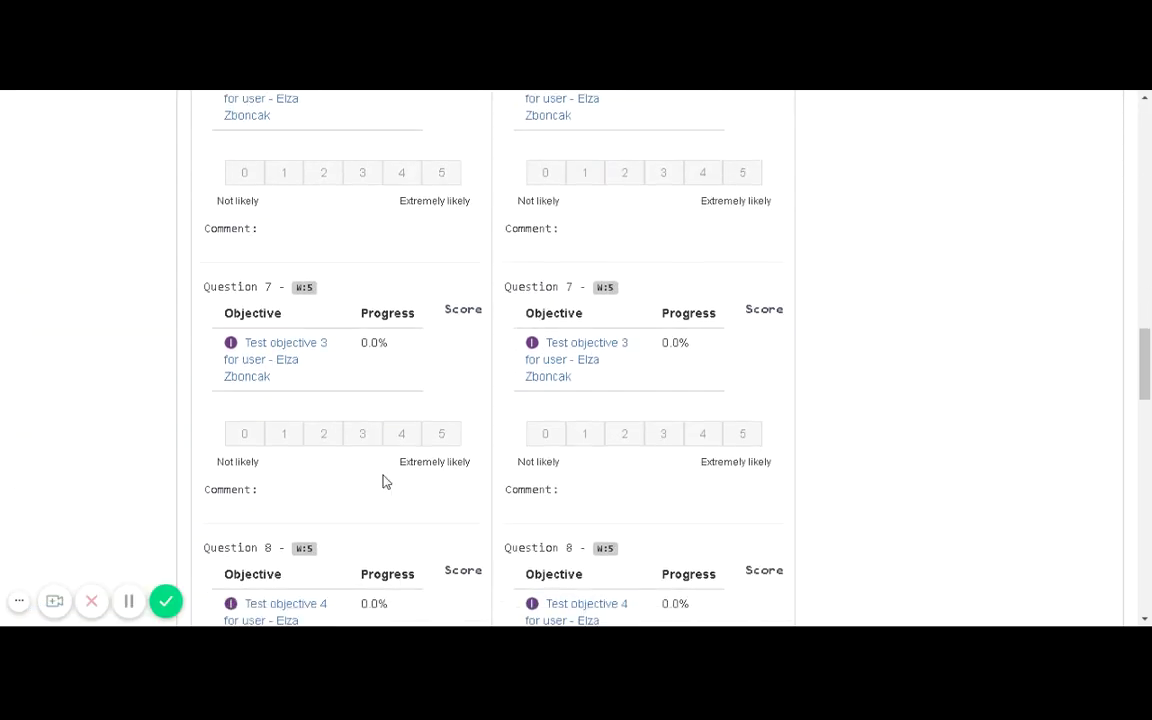
scroll(385, 480, down, 8)
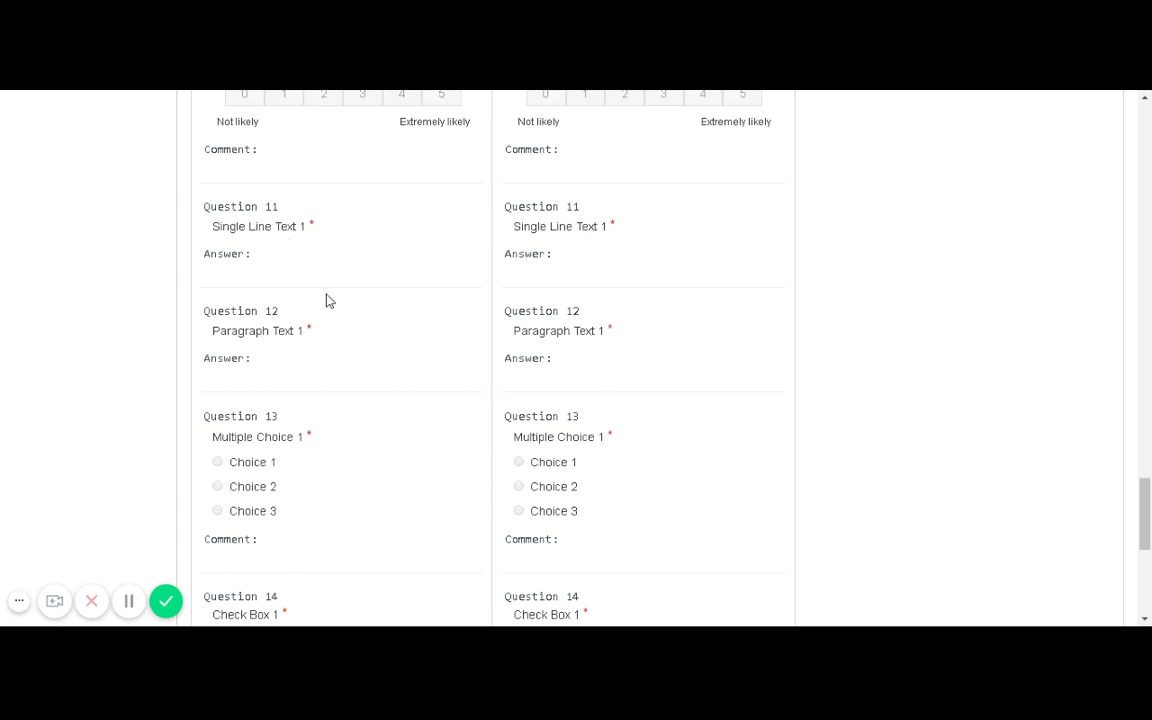
scroll(330, 330, down, 3)
scroll(338, 345, down, 2)
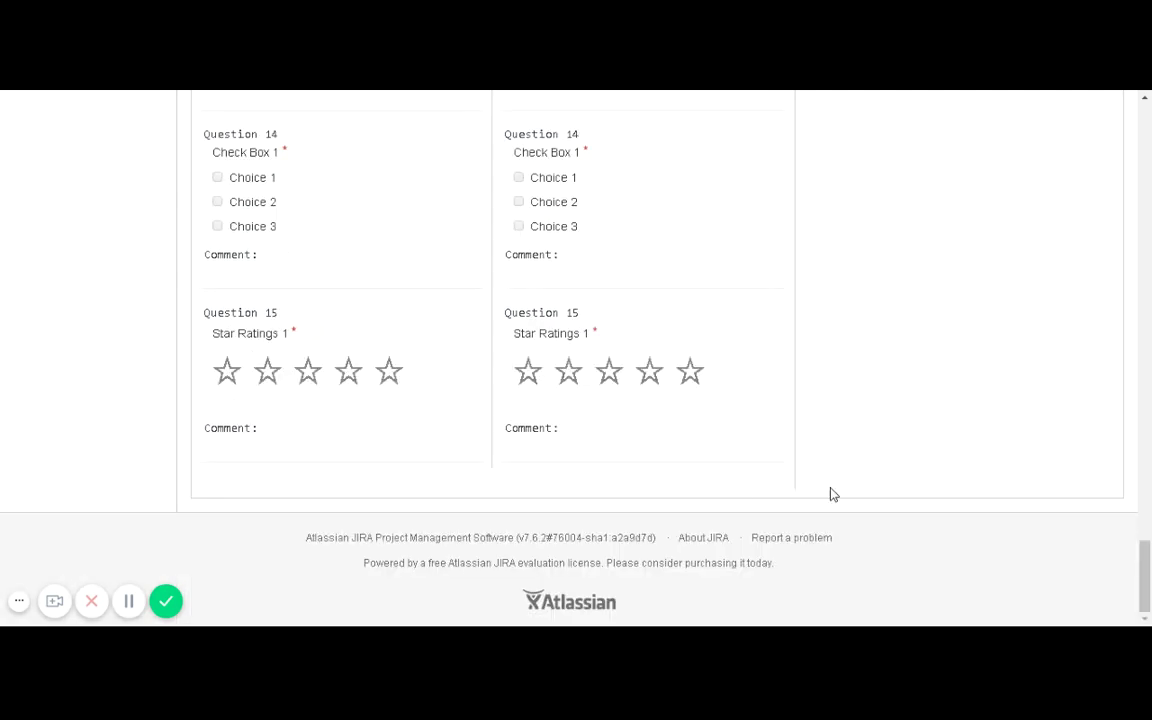
Review the whole form in both the team member and reviewer columns, from the imported objective questions to the Star Ratings 1 question
scroll(340, 452, up, 20)
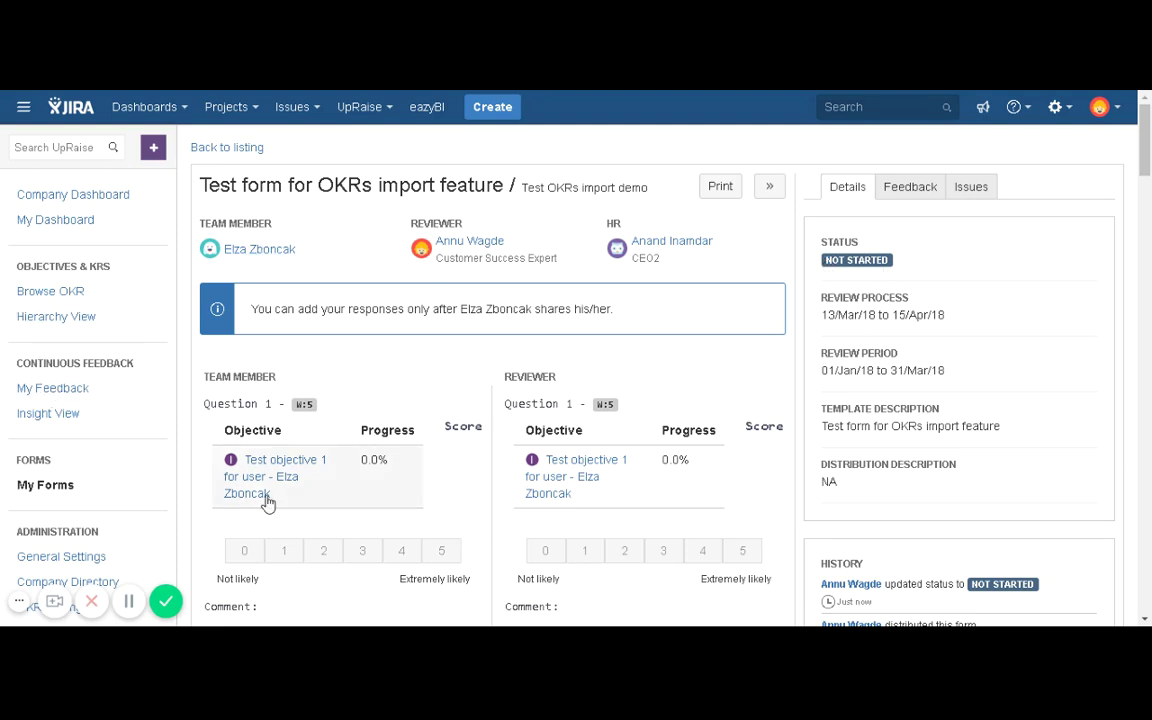
scroll(270, 495, down, 3)
scroll(332, 327, down, 10)
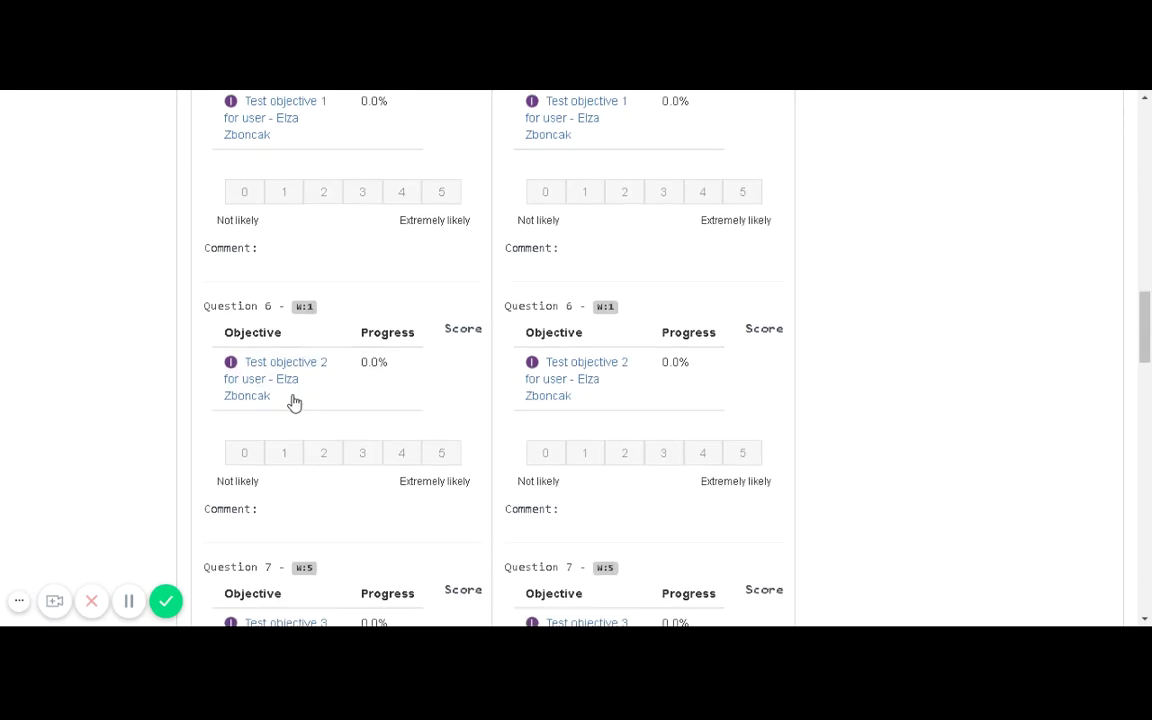
scroll(296, 402, down, 15)
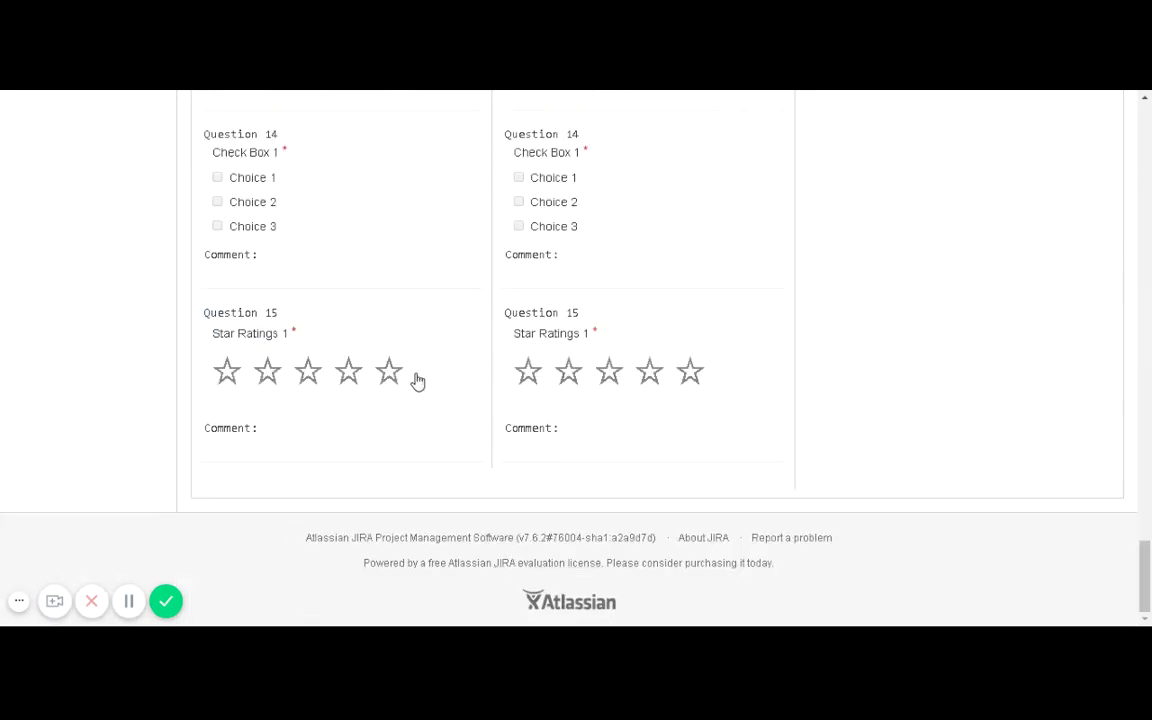
scroll(418, 381, up, 20)
scroll(650, 400, up, 8)
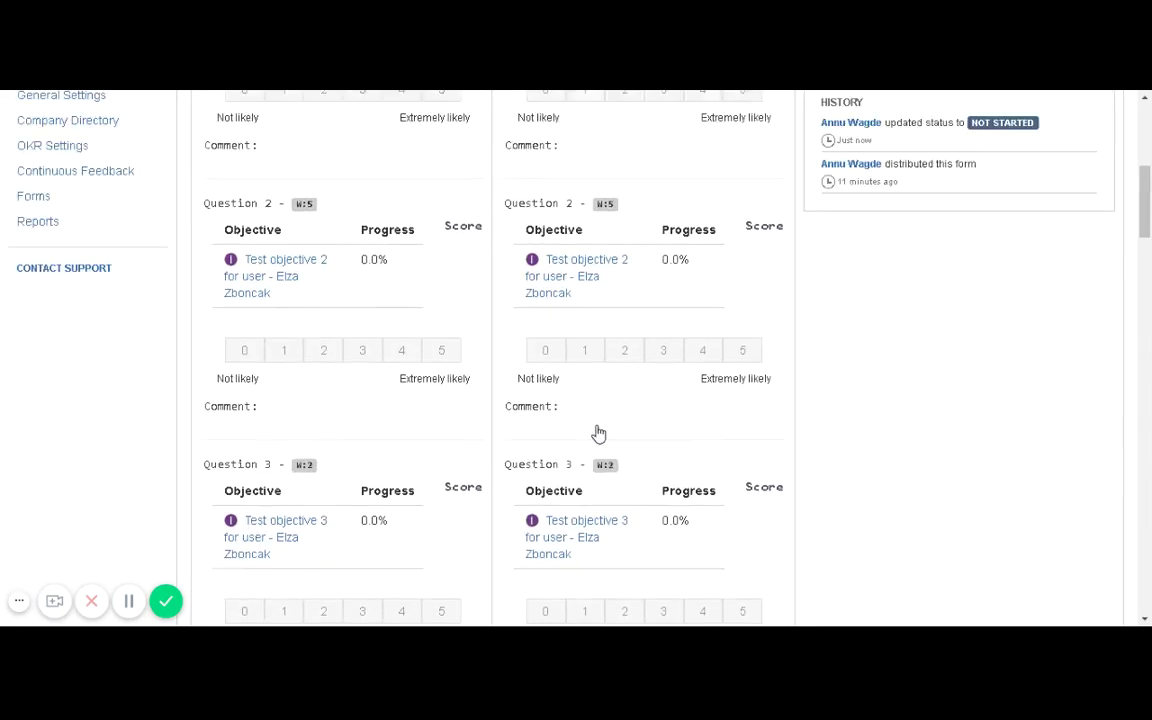
scroll(598, 433, up, 5)
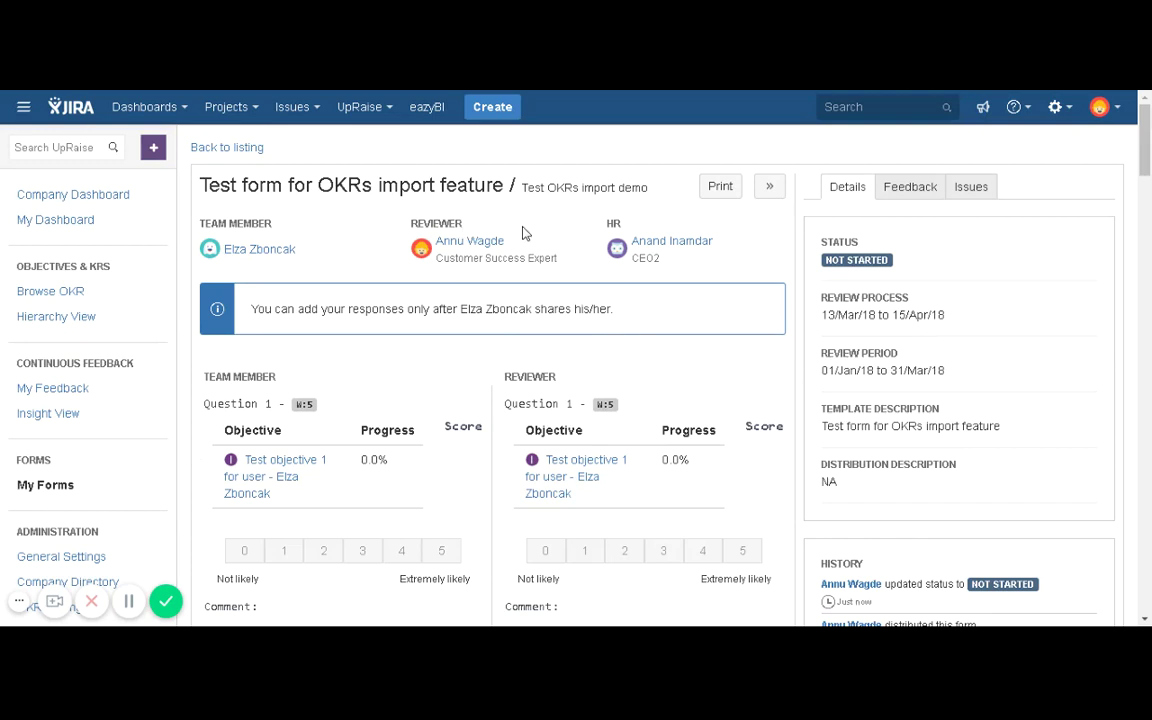
scroll(589, 494, down, 5)
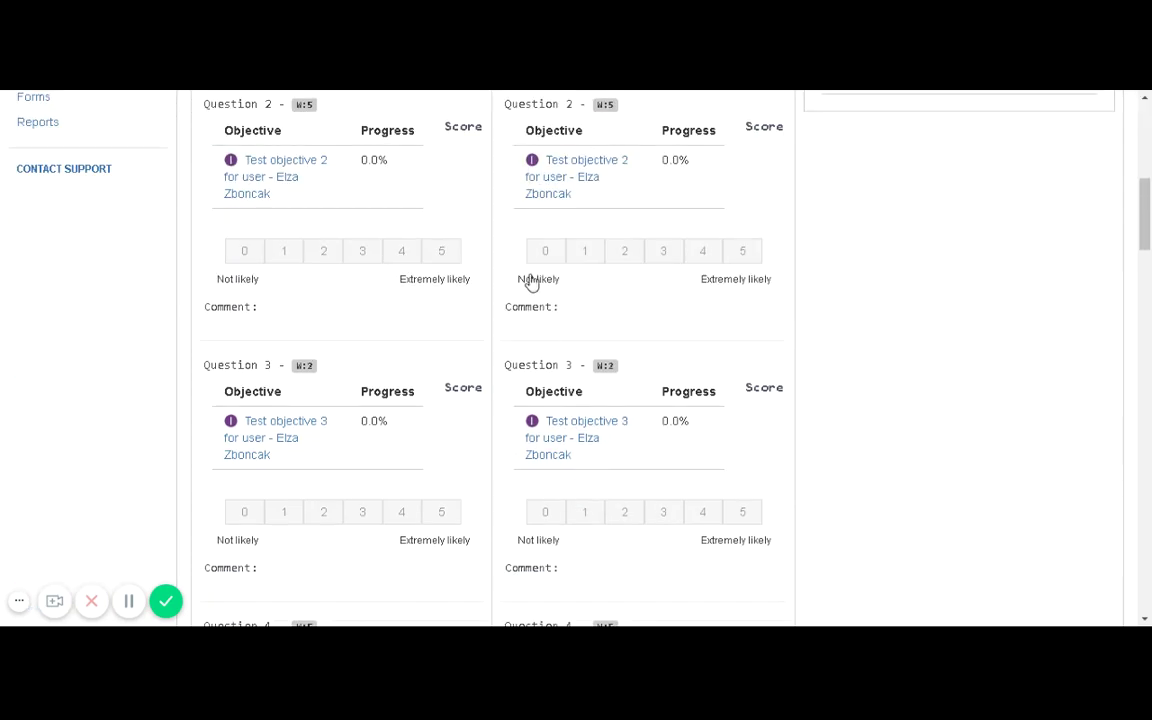
scroll(707, 342, down, 20)
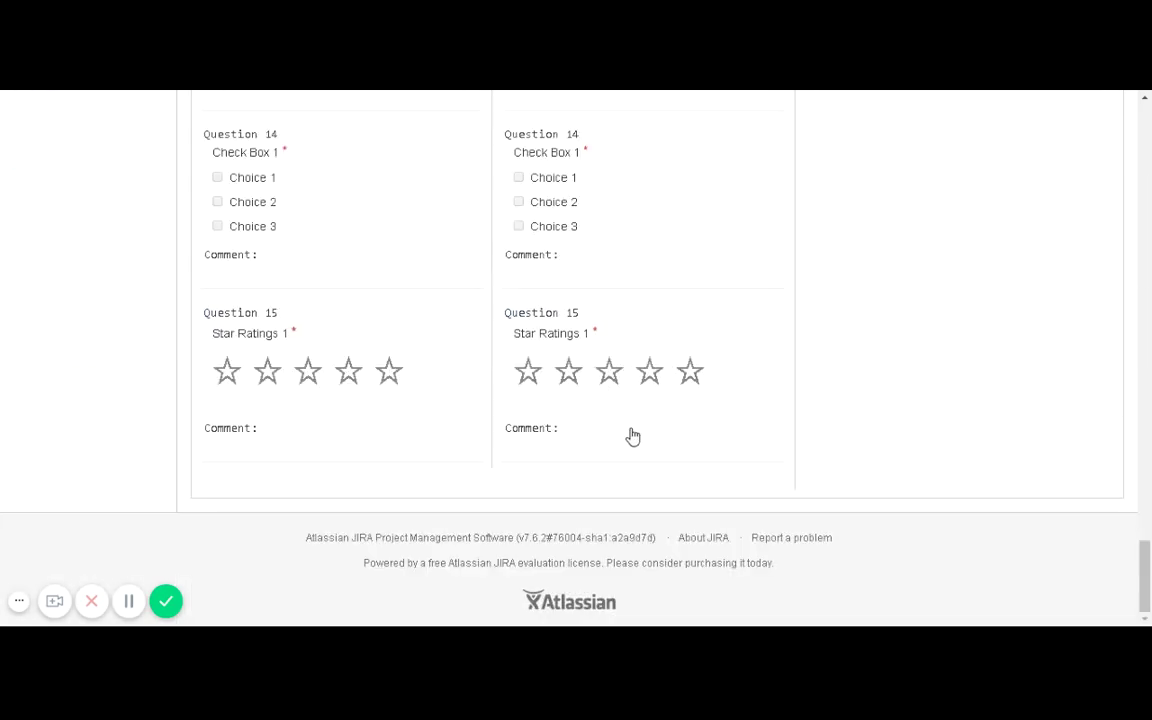
scroll(630, 434, up, 12)
scroll(285, 442, up, 10)
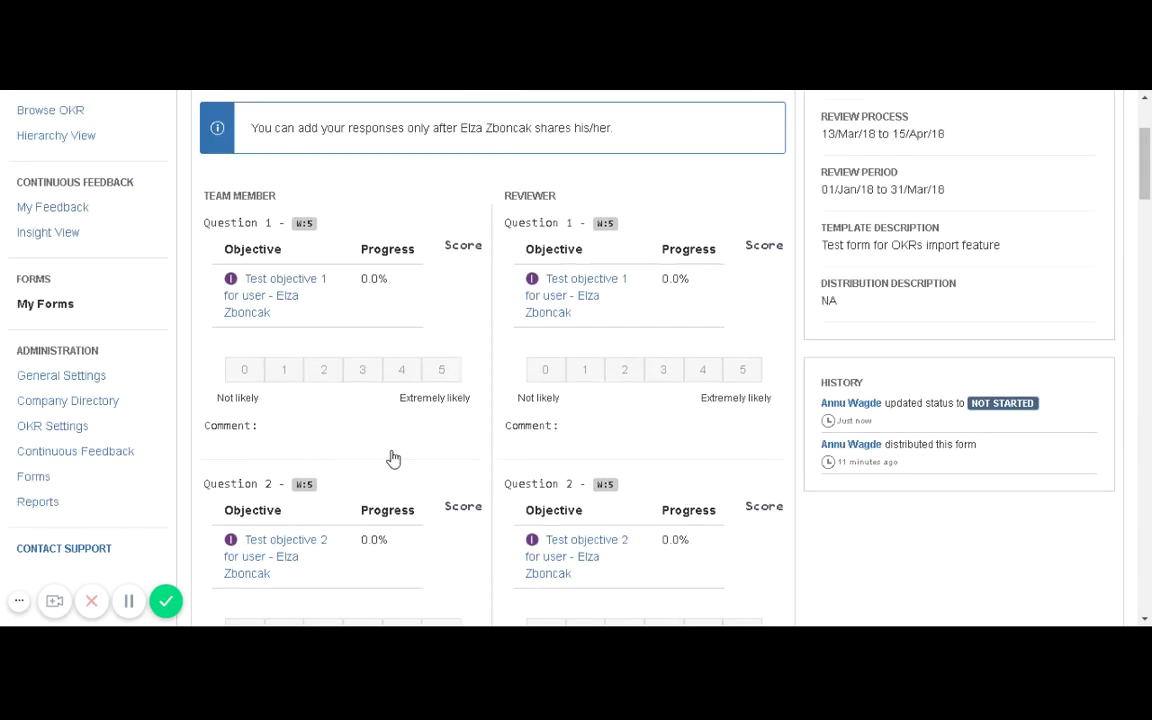
scroll(493, 500, up, 3)
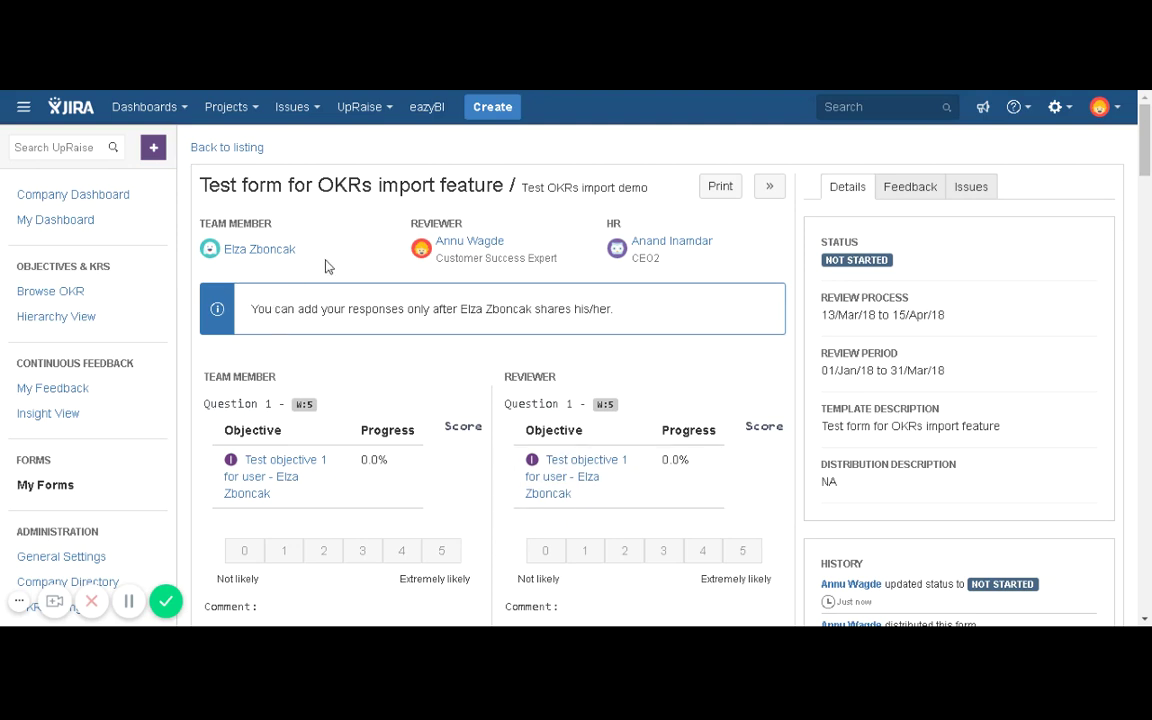
Check the Team Member and Reviewer roles in the form header against the first objective questions in their columns
triple_click(216, 223)
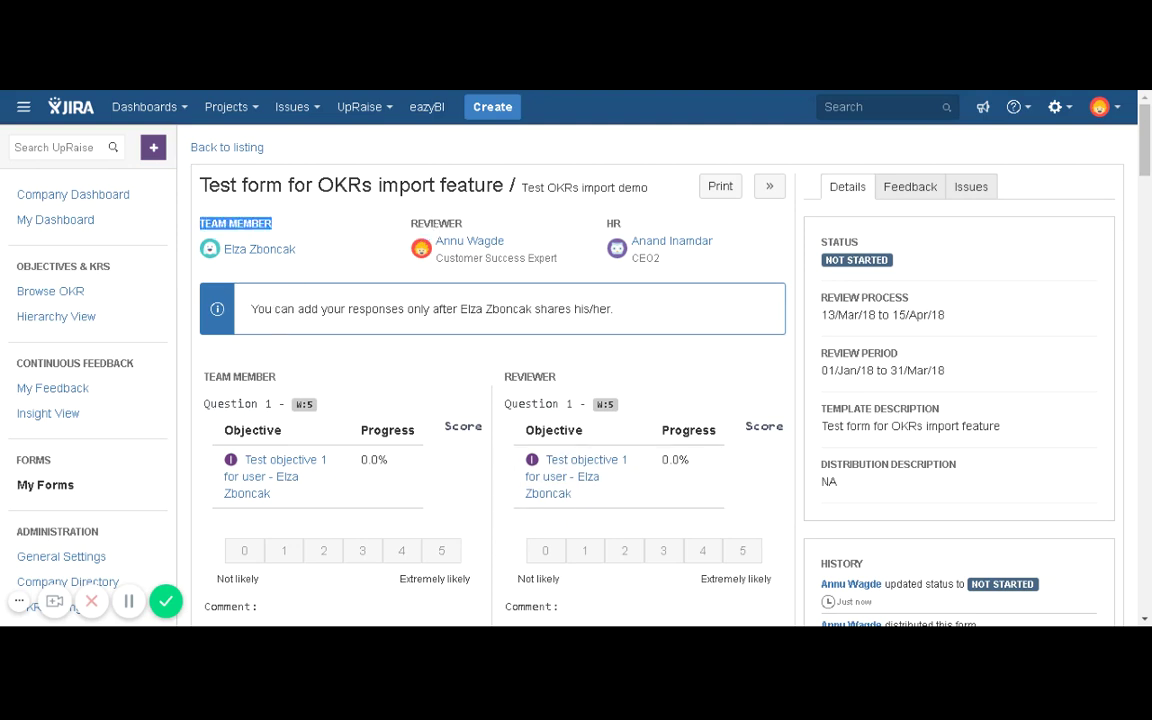
double_click(437, 222)
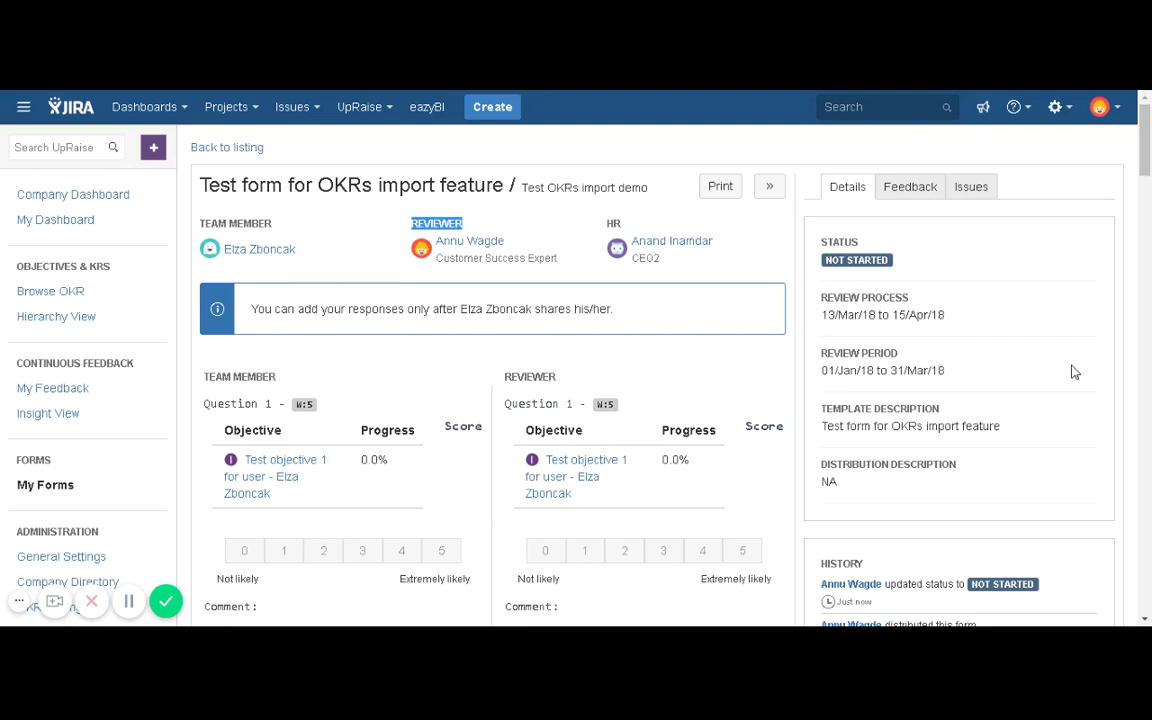
click(564, 220)
scroll(935, 358, down, 3)
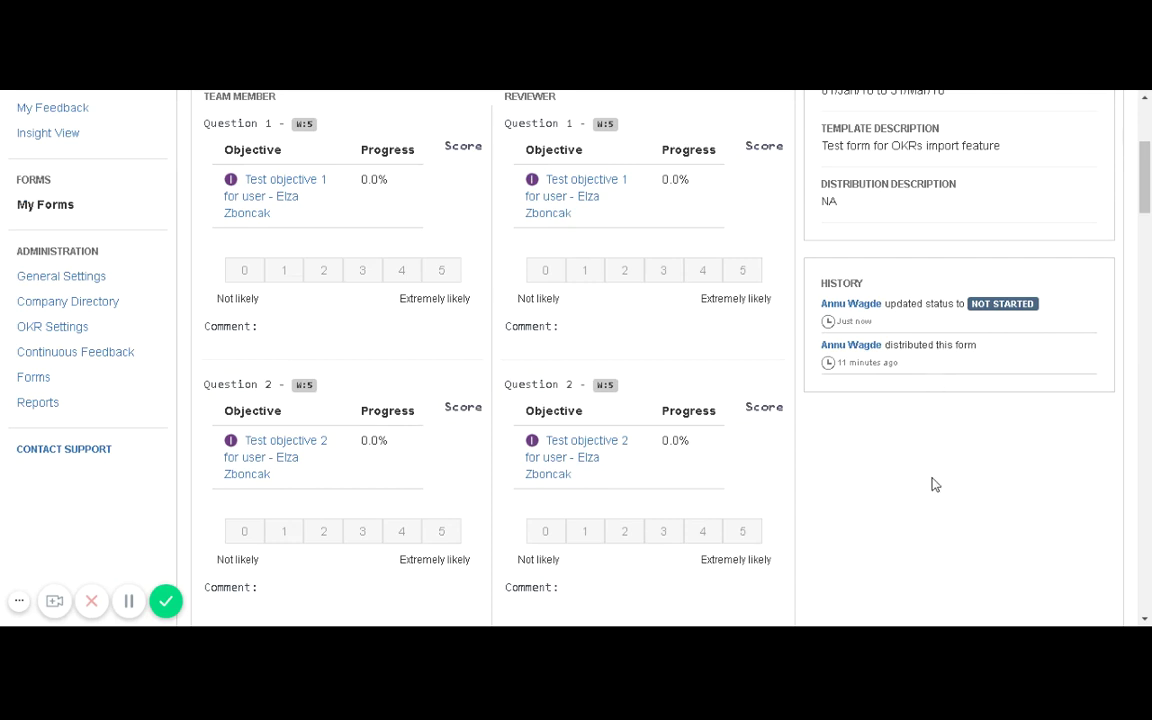
scroll(935, 485, up, 3)
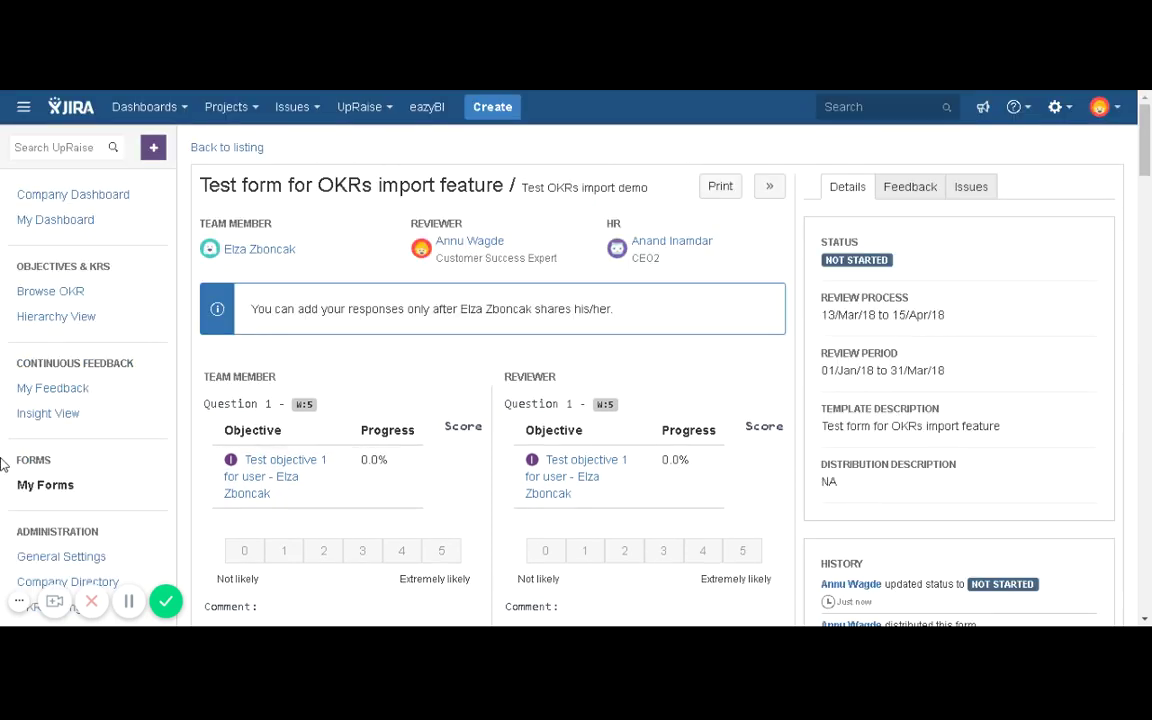